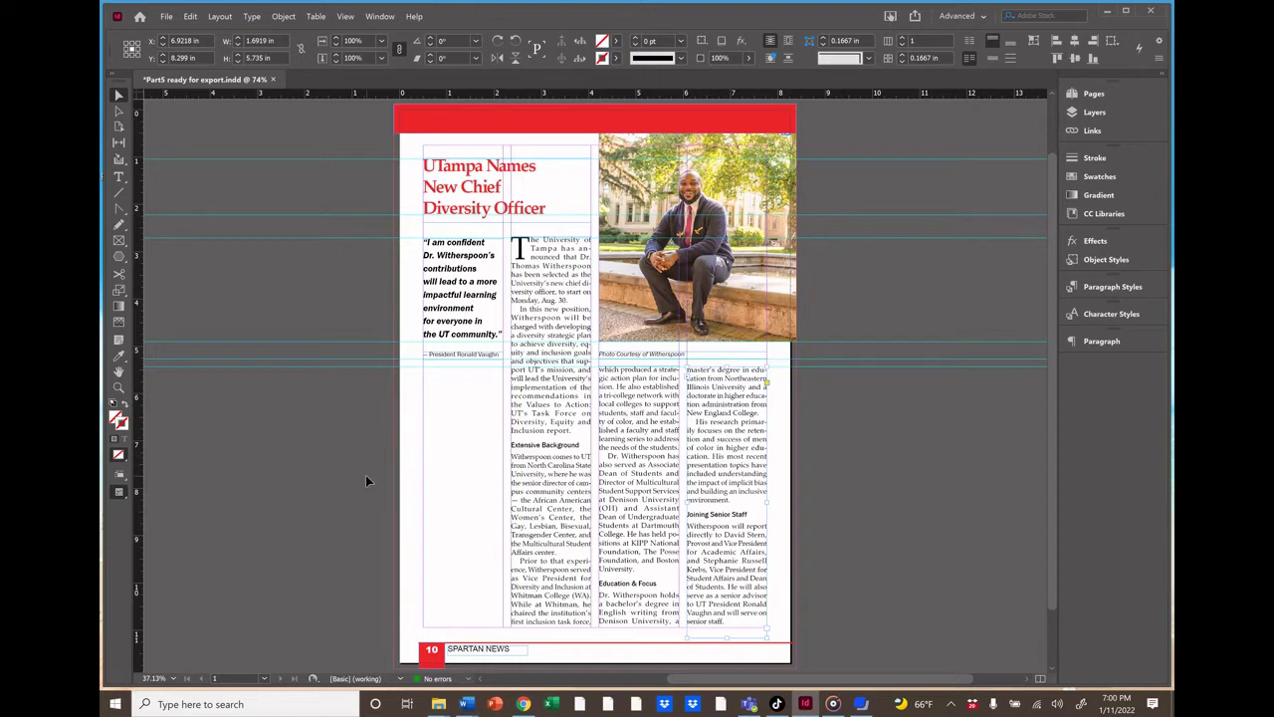
Preview the page without guides or frame edges, then return to Normal view.
{"action": "left_click", "coordinate": [119, 495]}
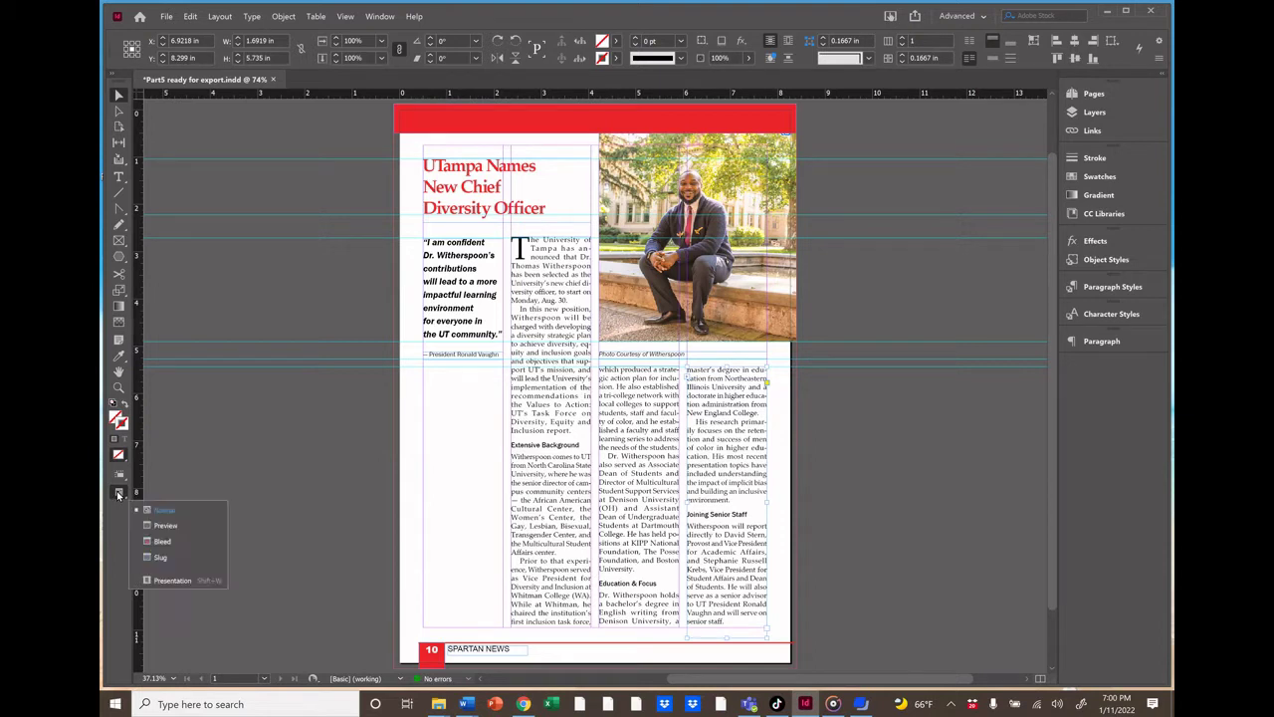
{"action": "left_click", "coordinate": [157, 525]}
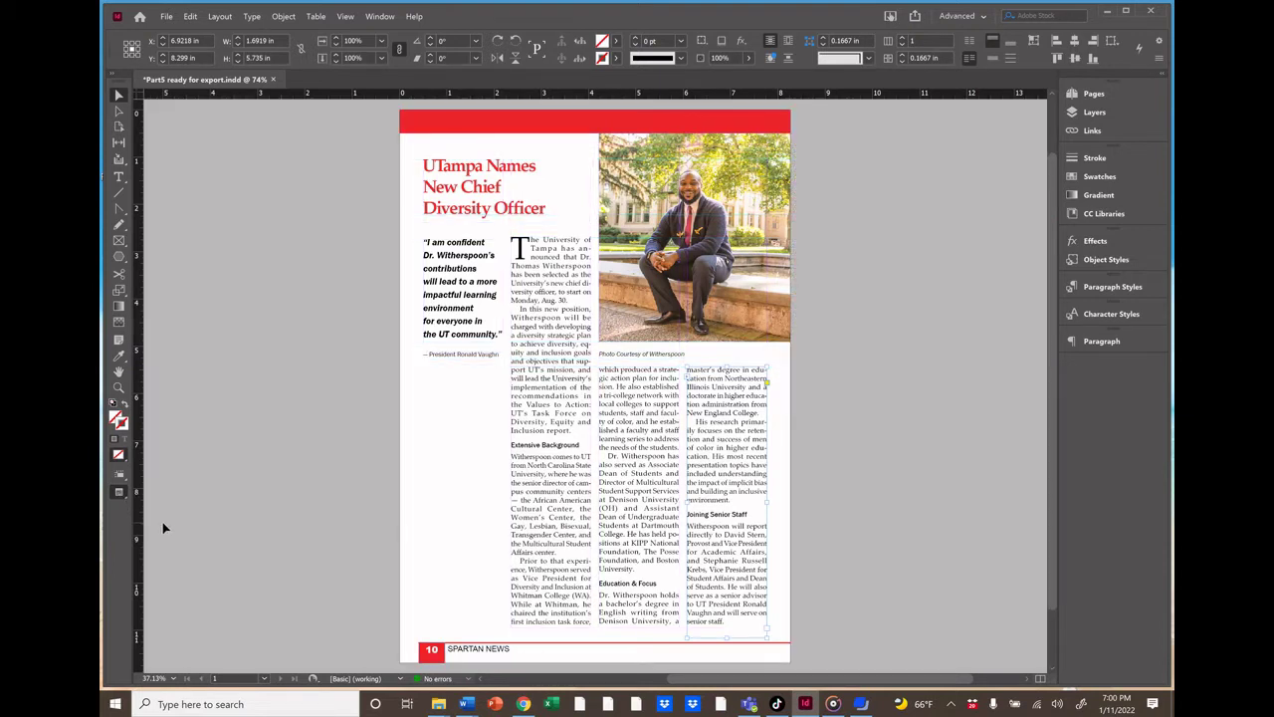
{"action": "left_click", "coordinate": [119, 494]}
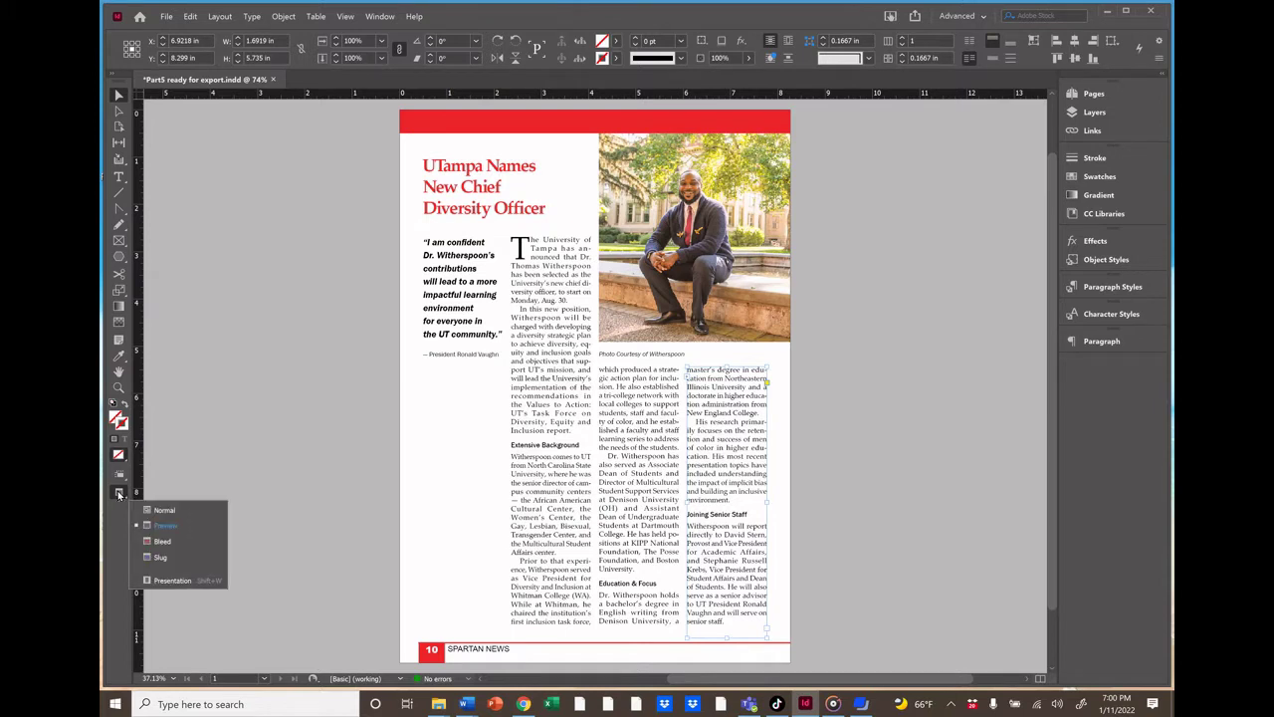
{"action": "left_click", "coordinate": [158, 507]}
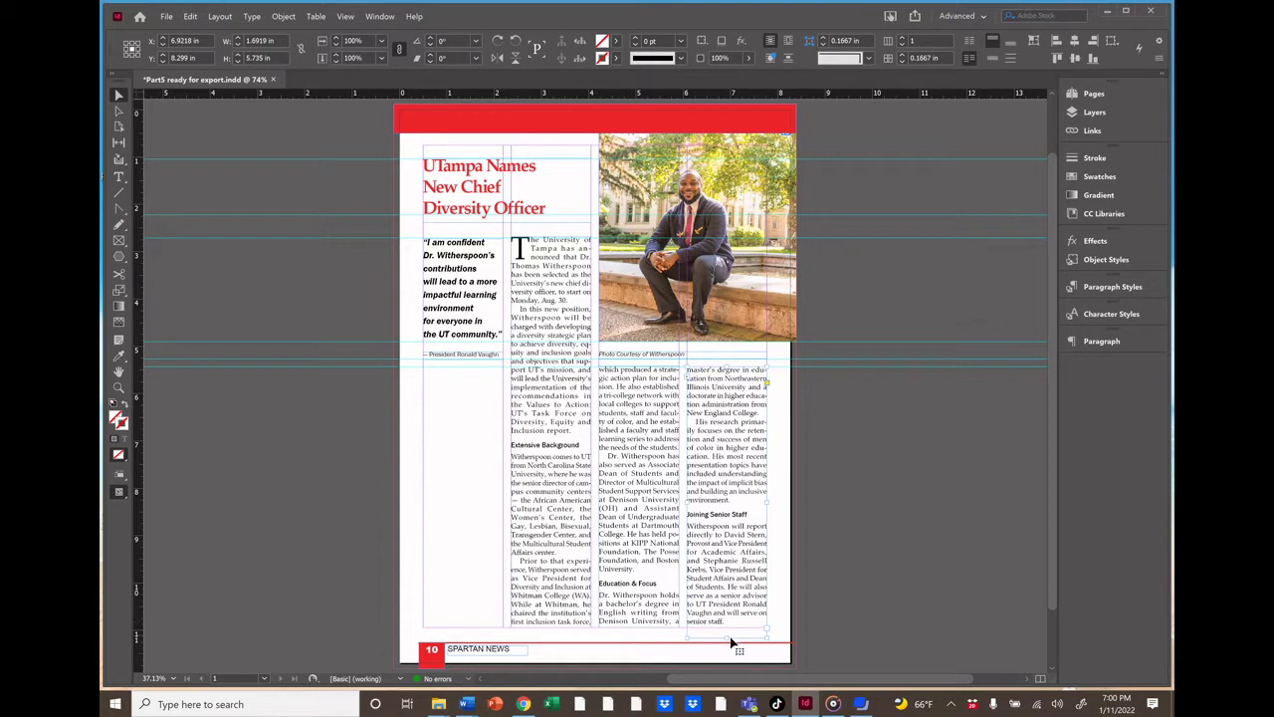
{"action": "left_click_drag", "start_coordinate": [727, 635], "coordinate": [723, 545]}
{"action": "left_click", "coordinate": [724, 591]}
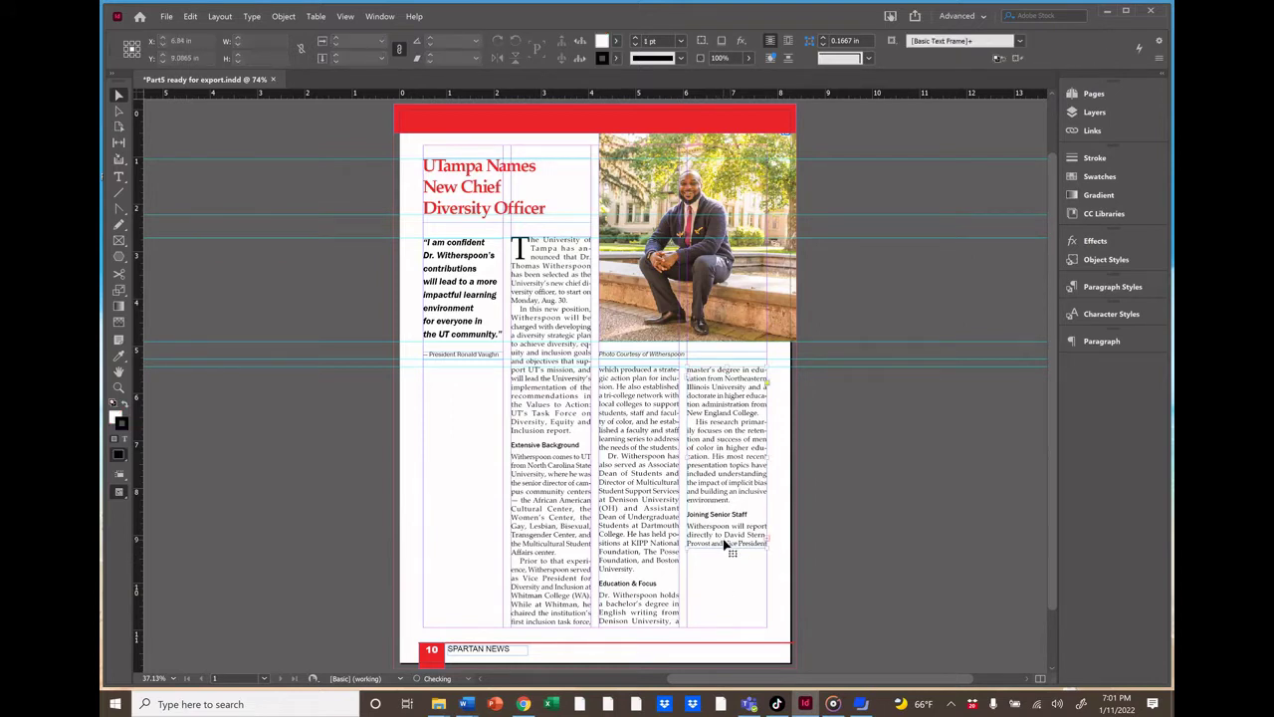
{"action": "left_click", "coordinate": [727, 545]}
{"action": "left_click_drag", "start_coordinate": [728, 546], "coordinate": [726, 568]}
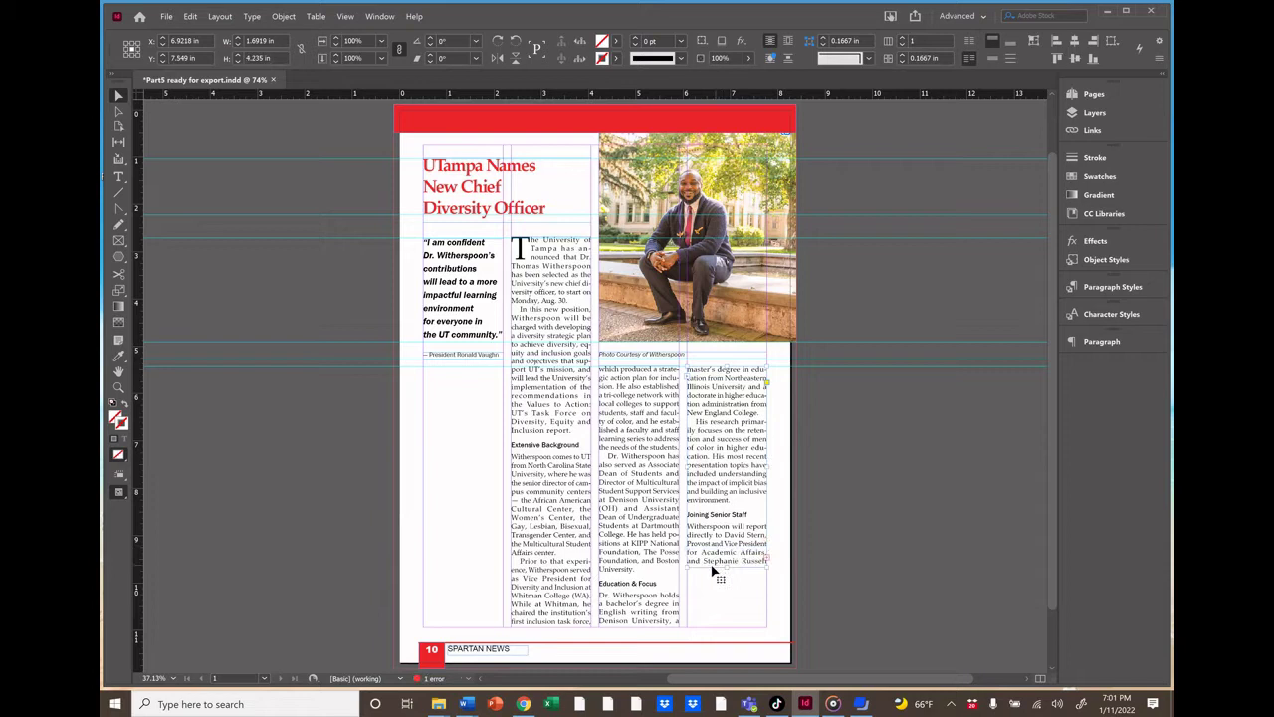
Locate the overset frame via Preflight TEXT > Overset text and lengthen it to 'serve on senior staff.'.
{"action": "left_click", "coordinate": [469, 679]}
{"action": "left_click", "coordinate": [497, 621]}
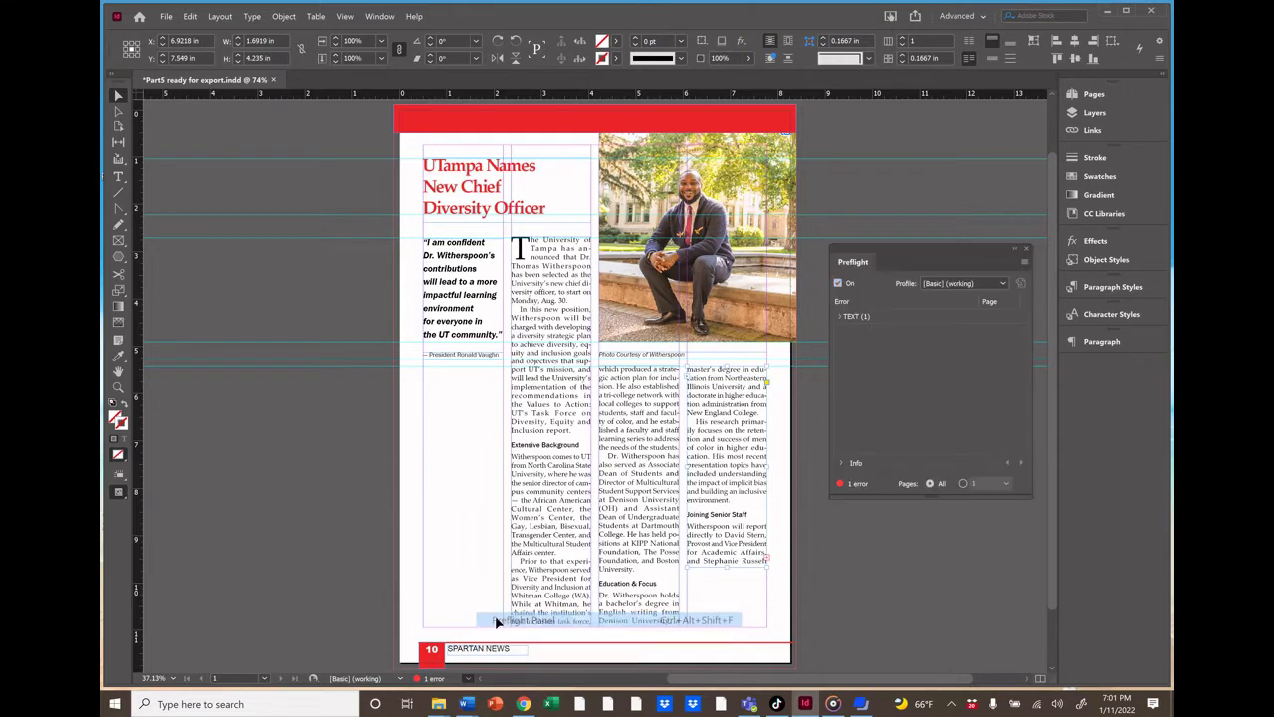
{"action": "left_click", "coordinate": [884, 317]}
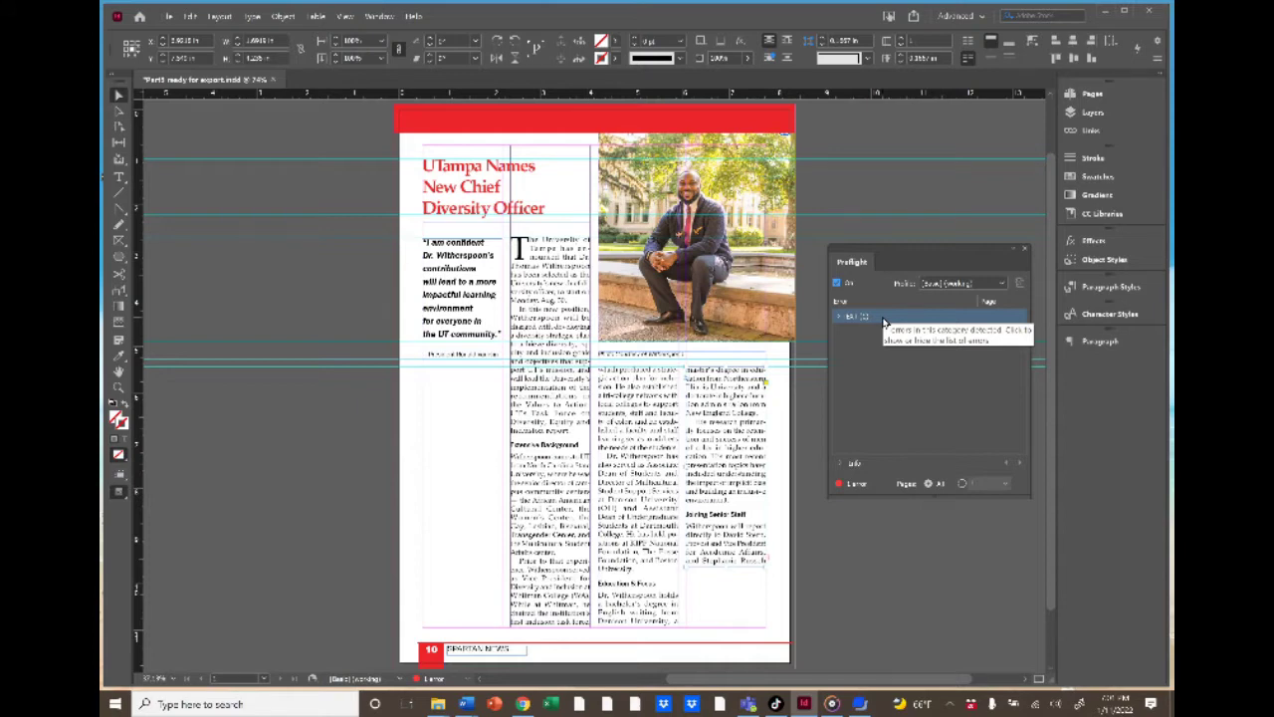
{"action": "left_click", "coordinate": [885, 318]}
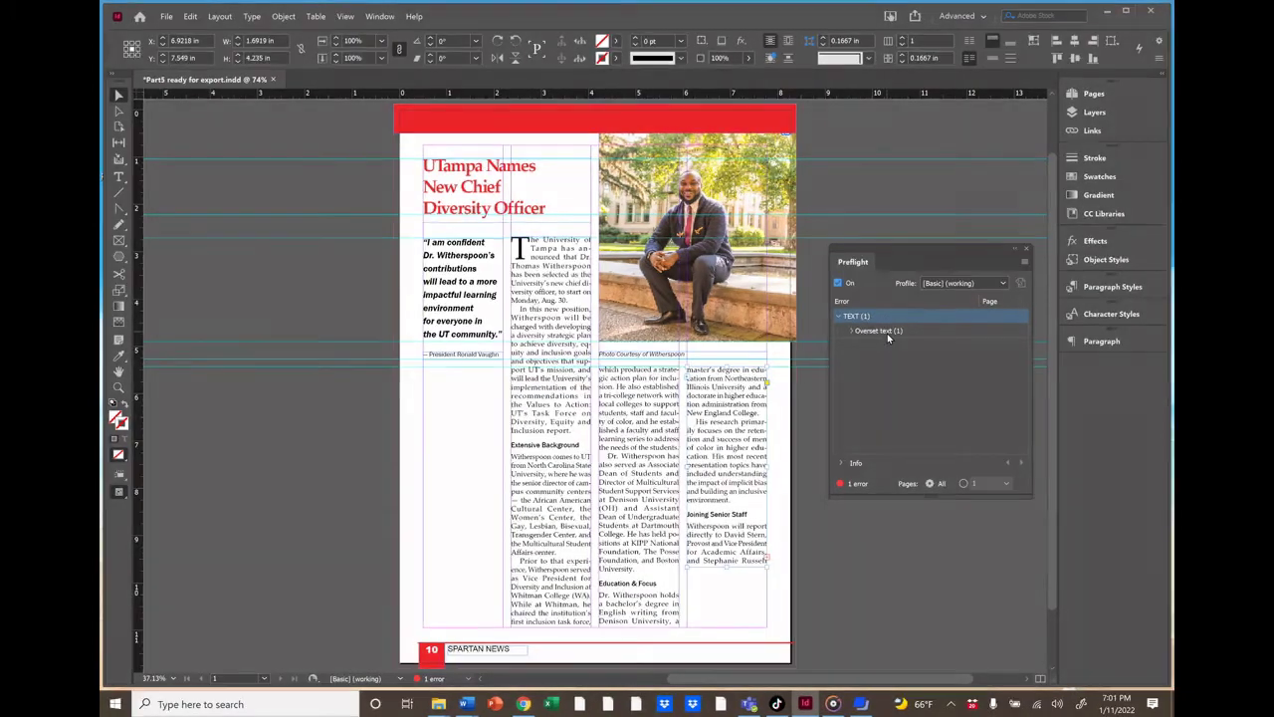
{"action": "left_click", "coordinate": [887, 333]}
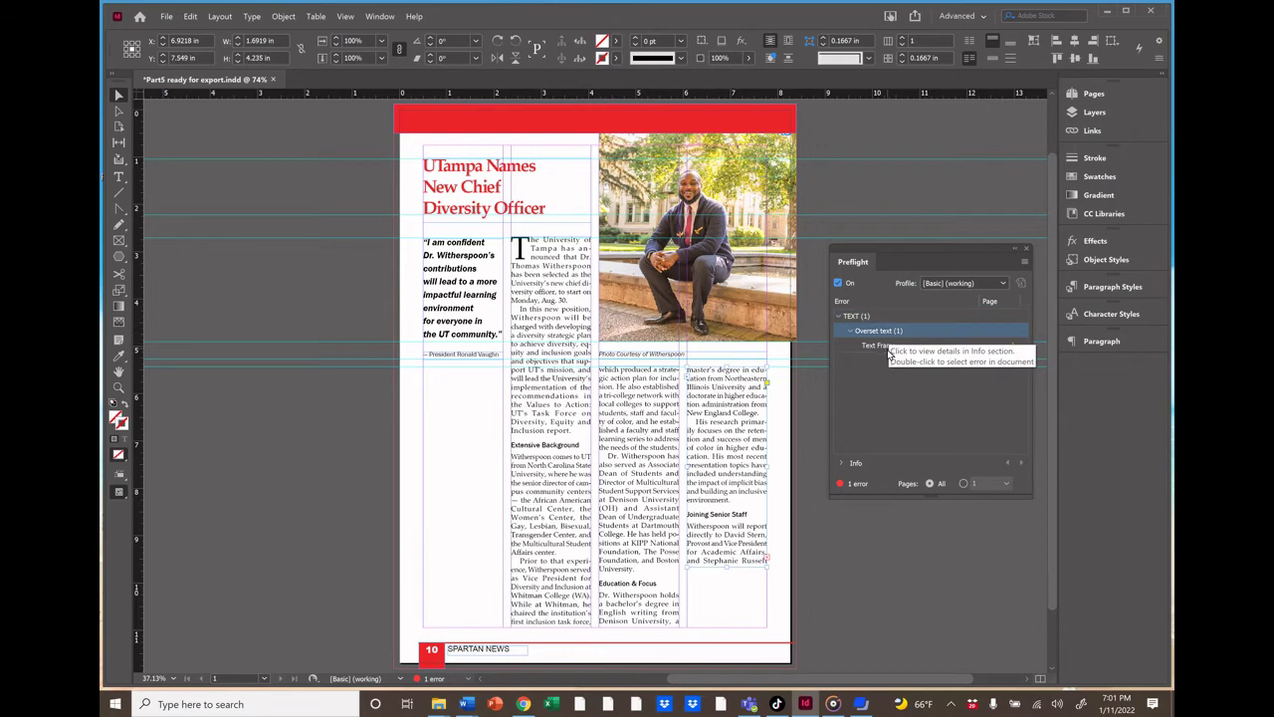
{"action": "double_click", "coordinate": [883, 346]}
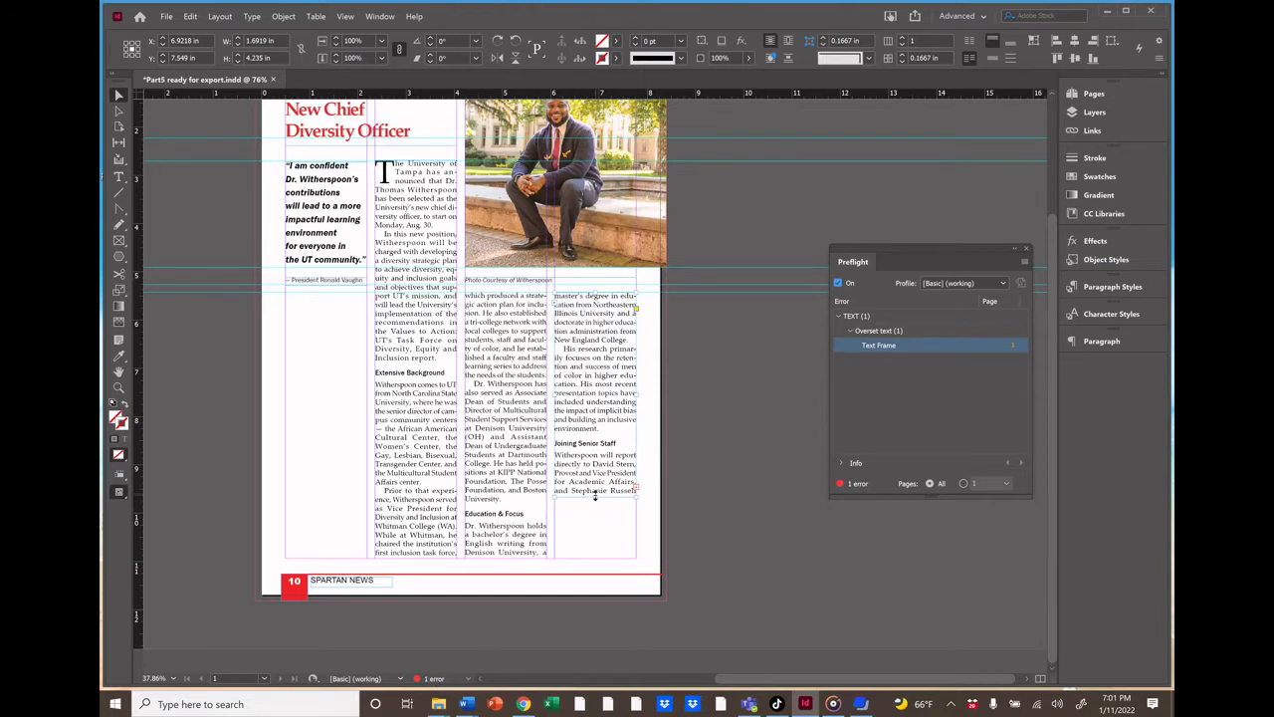
{"action": "left_click_drag", "start_coordinate": [595, 494], "coordinate": [605, 566]}
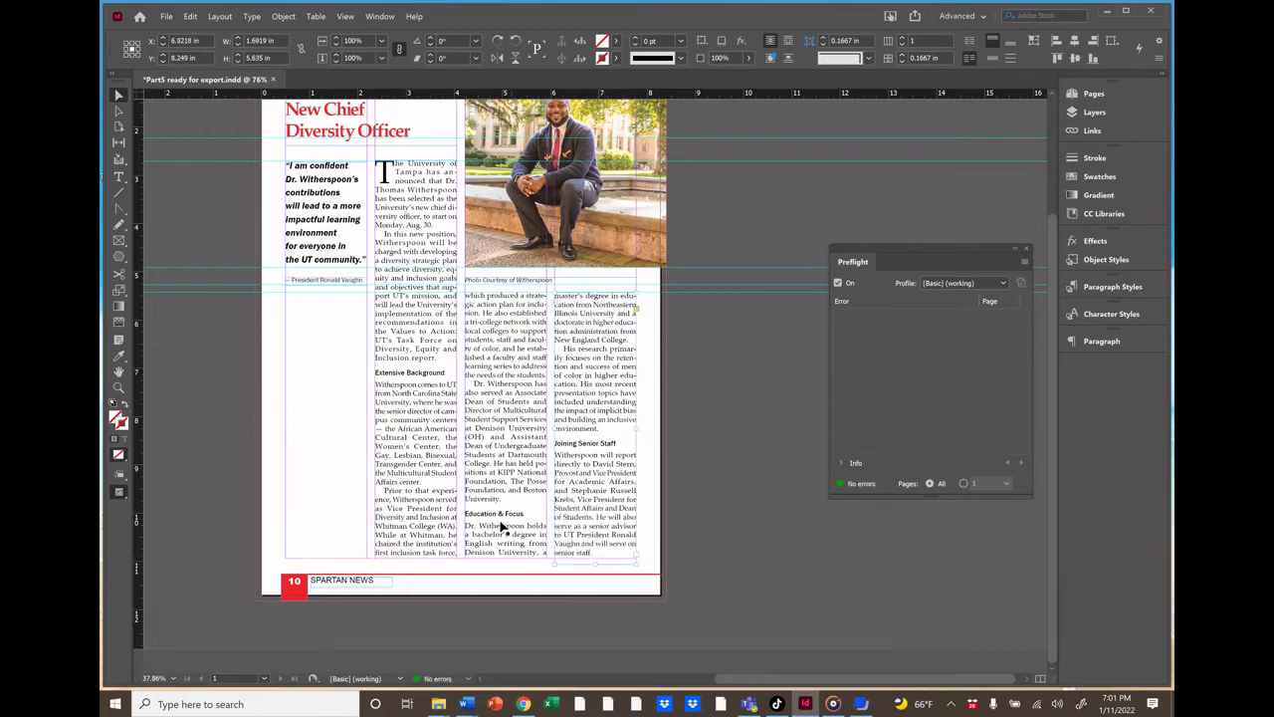
Start a File > Export named 'mycooldocument' and open the Save as type list for Adobe PDF (Print).
{"action": "left_click", "coordinate": [166, 17]}
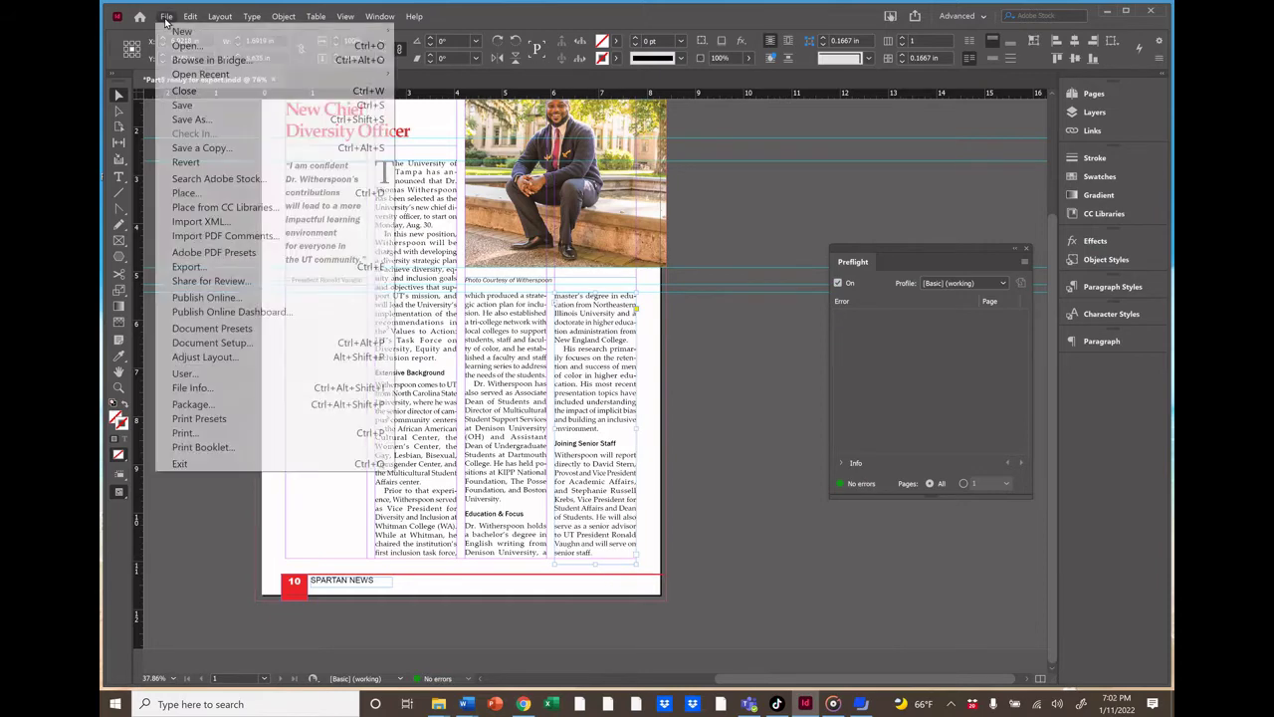
{"action": "left_click", "coordinate": [189, 266]}
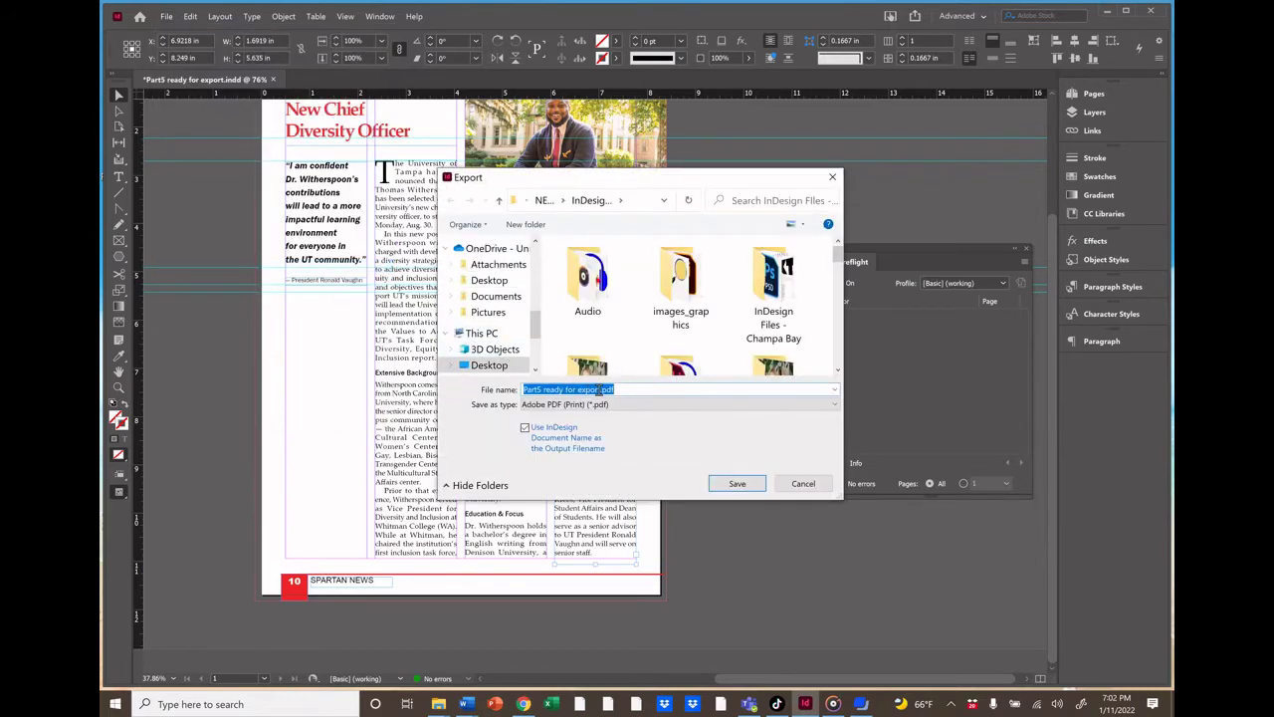
{"action": "left_click", "coordinate": [599, 389]}
{"action": "left_click_drag", "start_coordinate": [599, 389], "coordinate": [522, 396]}
{"action": "type", "text": "mycool"}
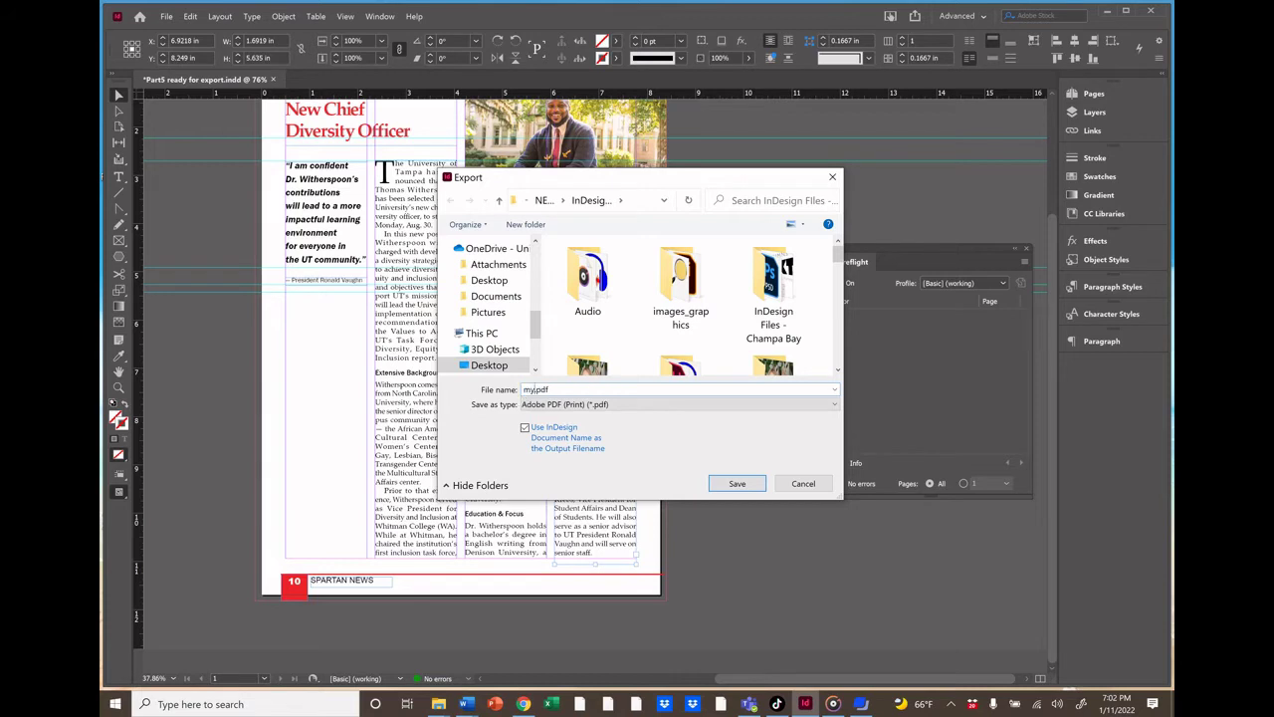
{"action": "type", "text": "document"}
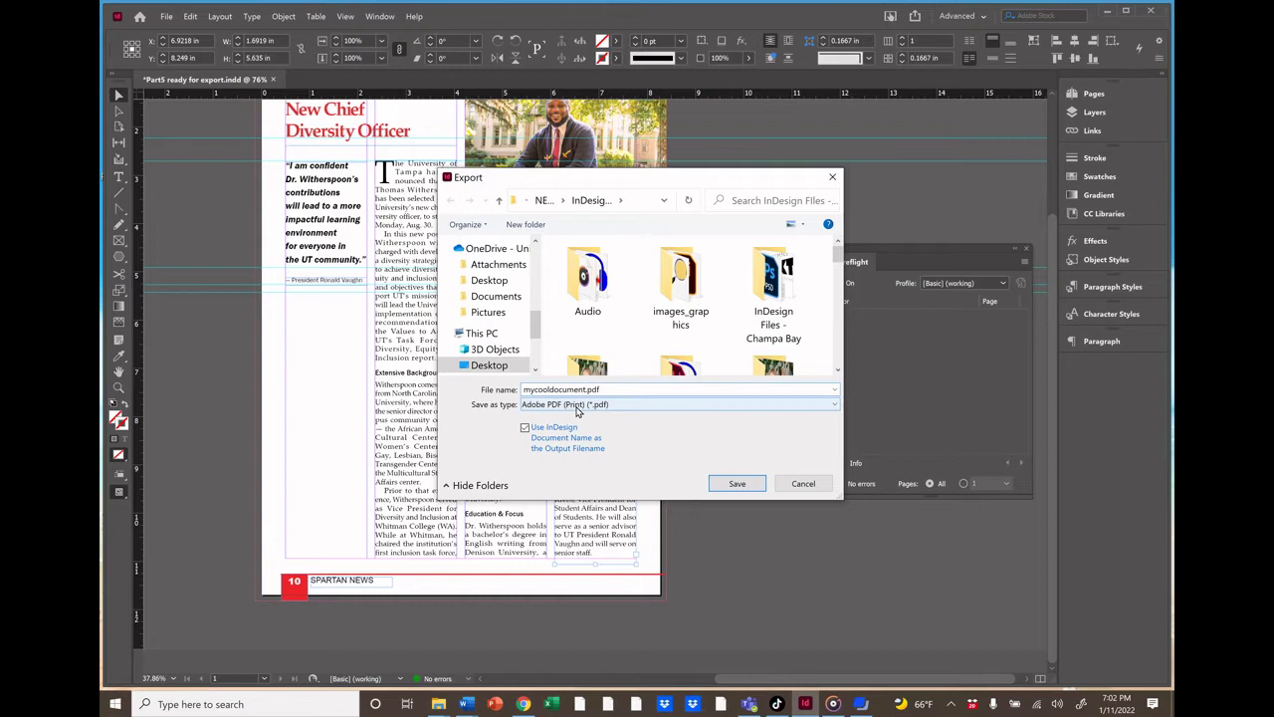
{"action": "left_click", "coordinate": [577, 408]}
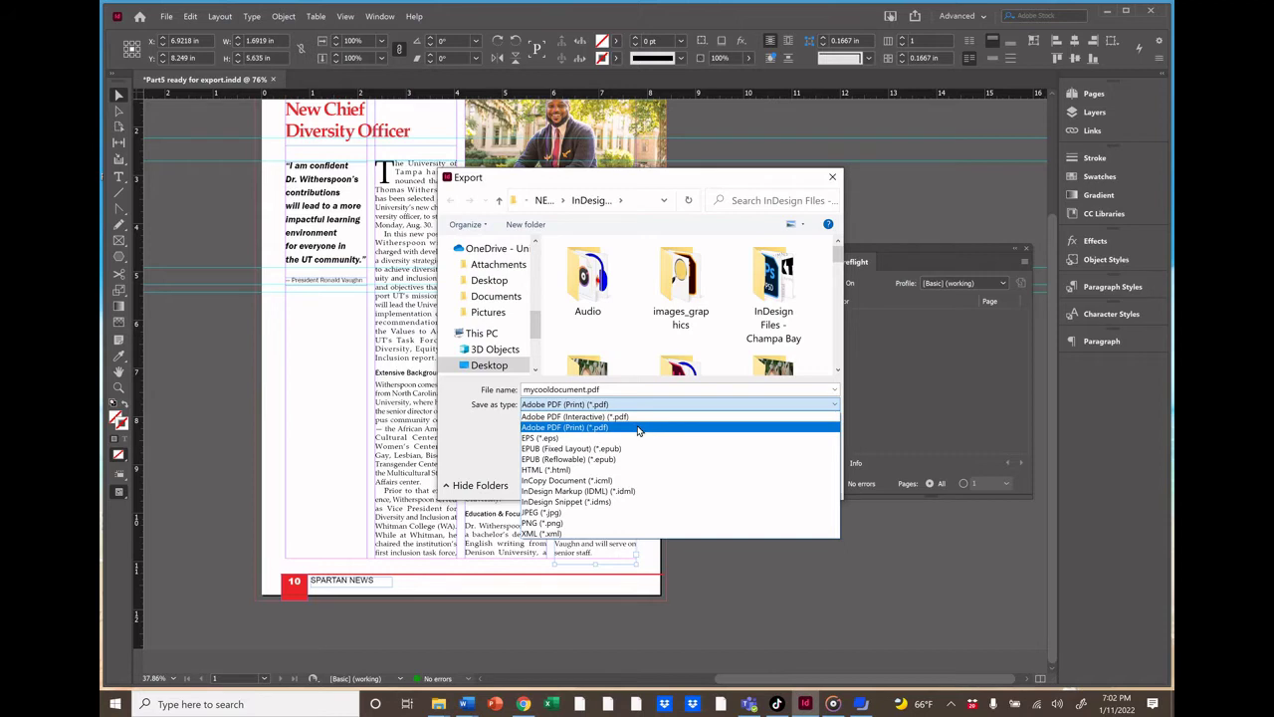
Save the export as Adobe PDF (Print) and have the PDF open after exporting.
{"action": "left_click", "coordinate": [638, 427]}
{"action": "left_click", "coordinate": [733, 484]}
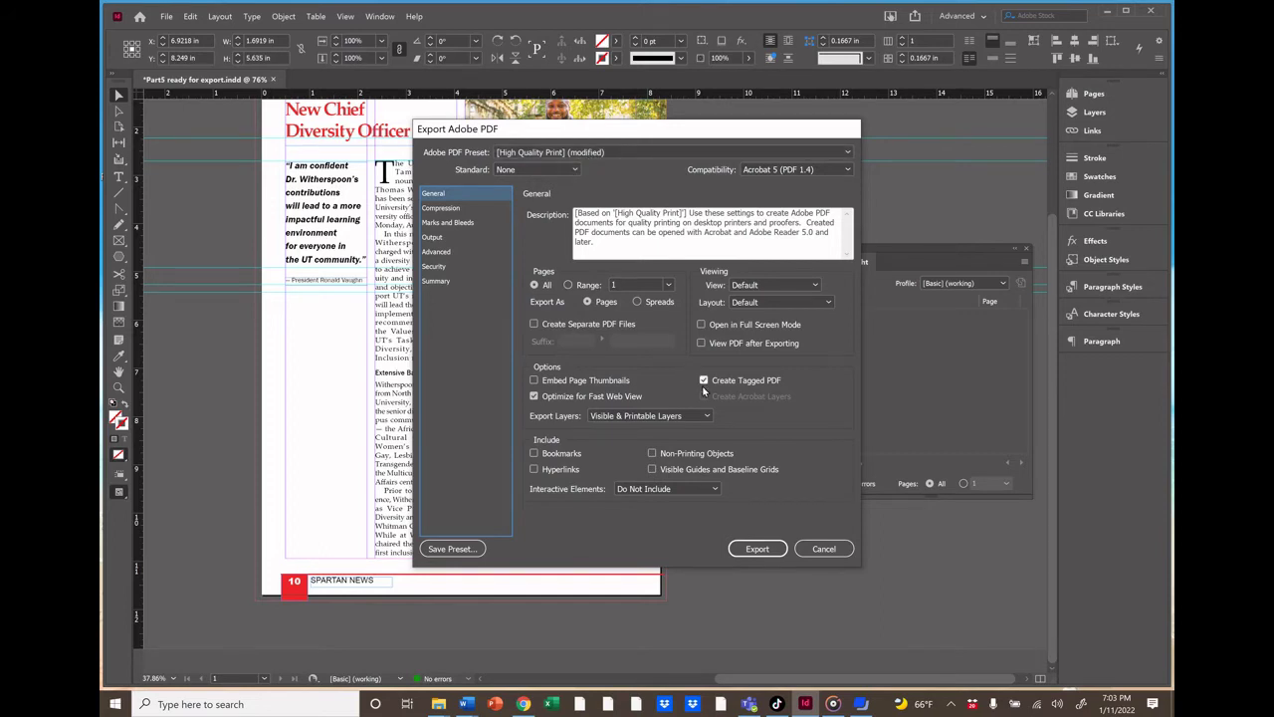
{"action": "left_click", "coordinate": [700, 344]}
{"action": "left_click", "coordinate": [701, 343]}
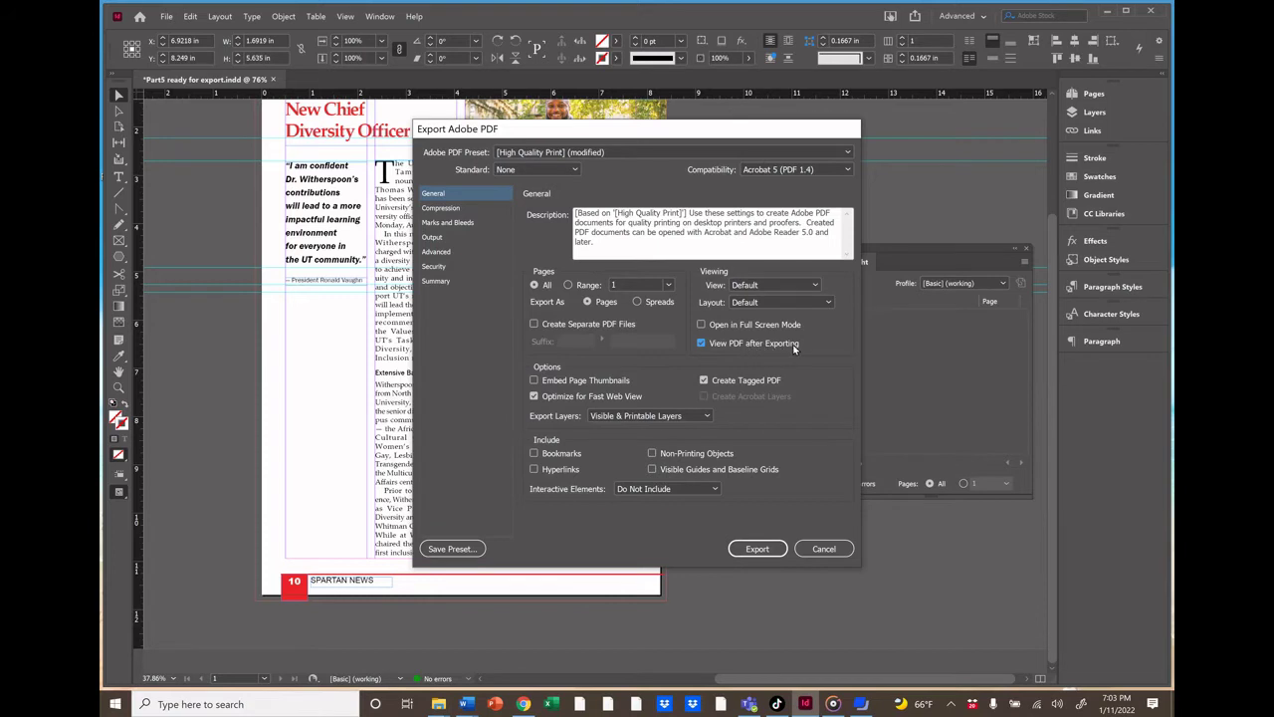
Include All Printer's Marks and the document bleed settings, then export the PDF.
{"action": "left_click", "coordinate": [459, 224]}
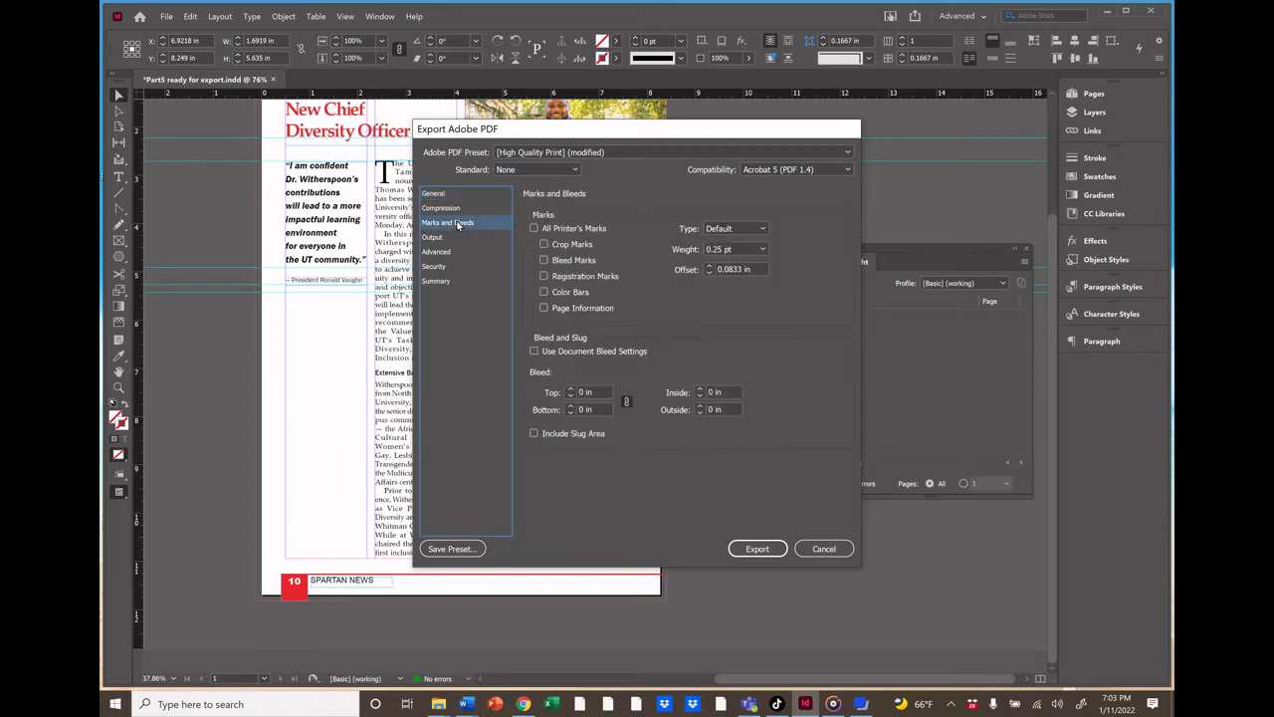
{"action": "left_click", "coordinate": [534, 229]}
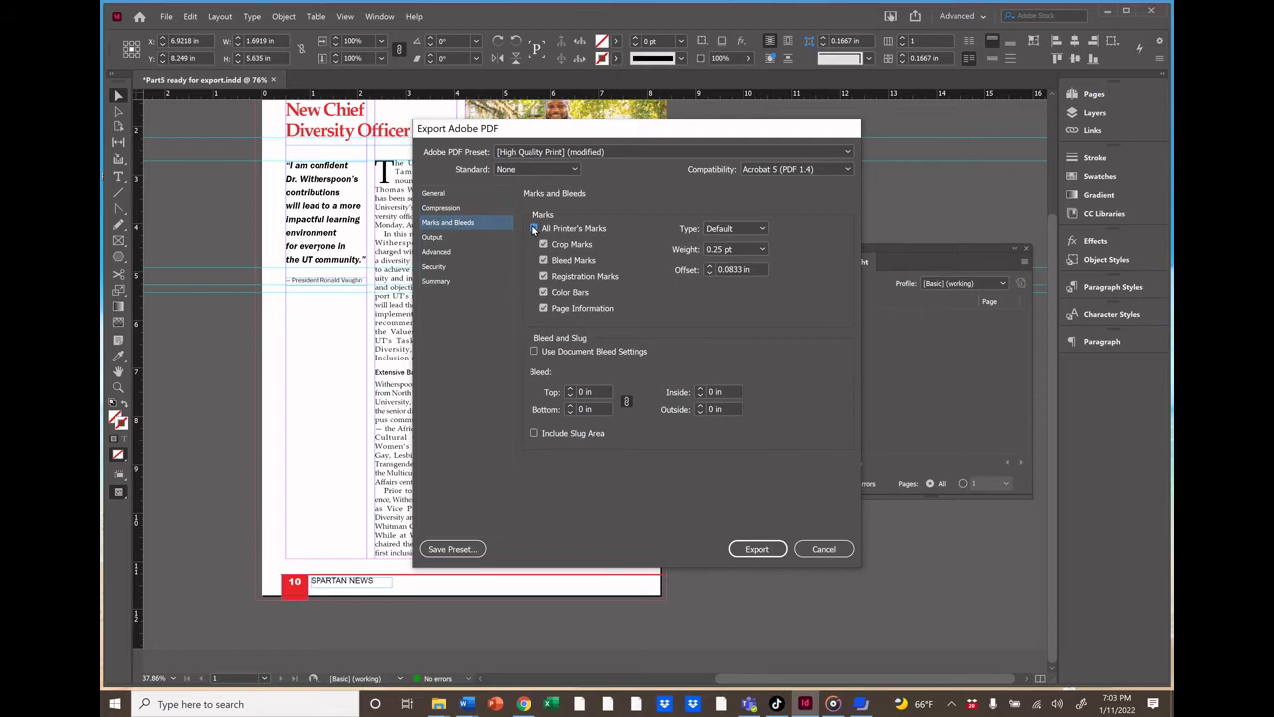
{"action": "left_click", "coordinate": [533, 353]}
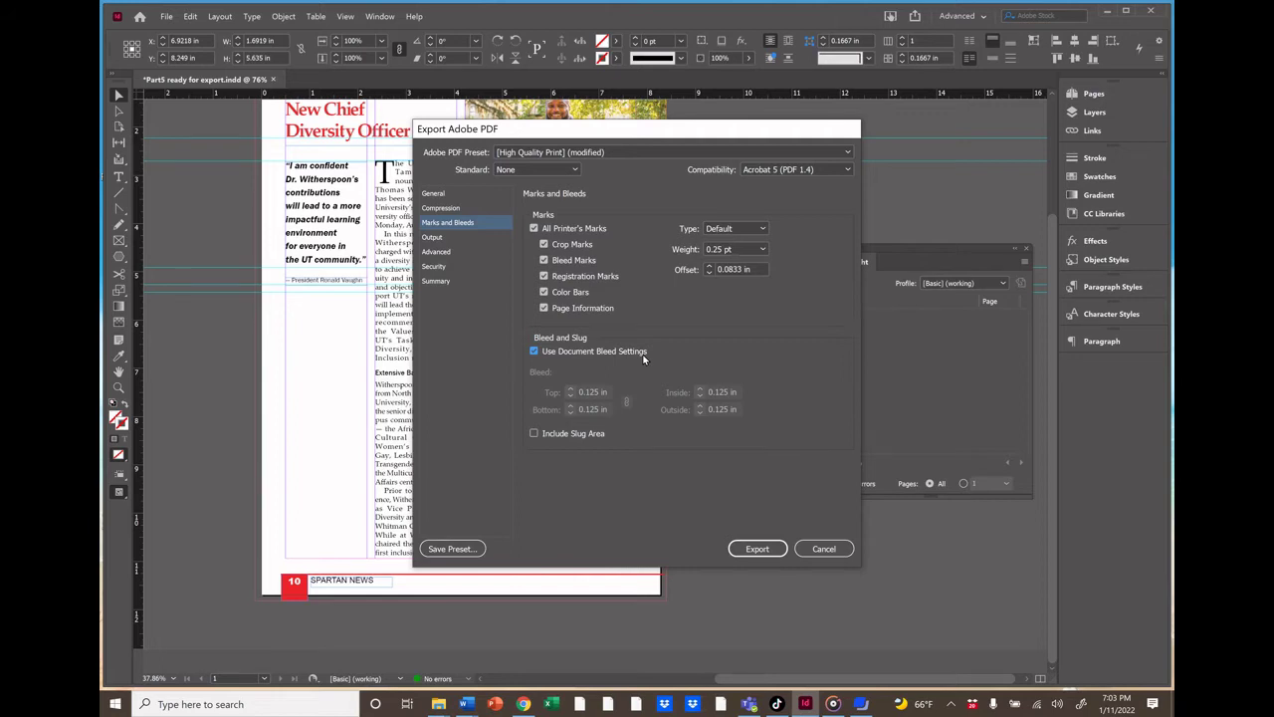
{"action": "left_click", "coordinate": [750, 549]}
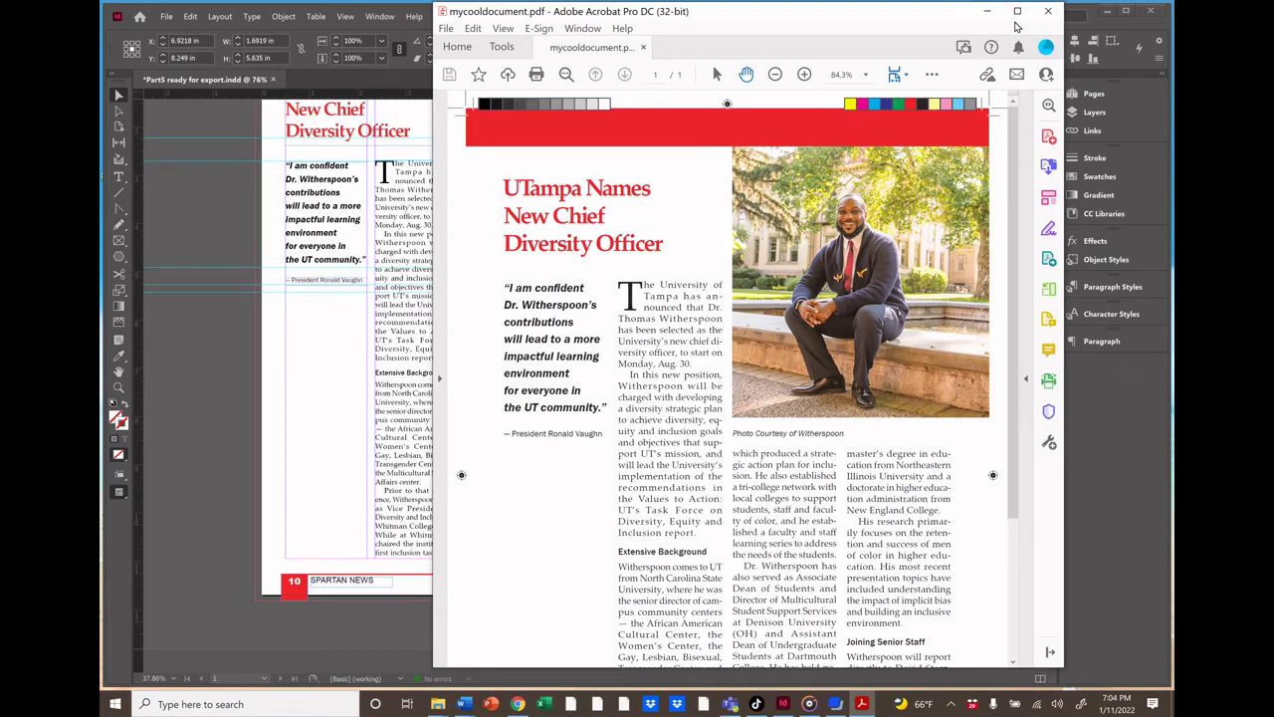
Close Acrobat and open InDesign's Print dialog at the Setup page.
{"action": "left_click", "coordinate": [1047, 13]}
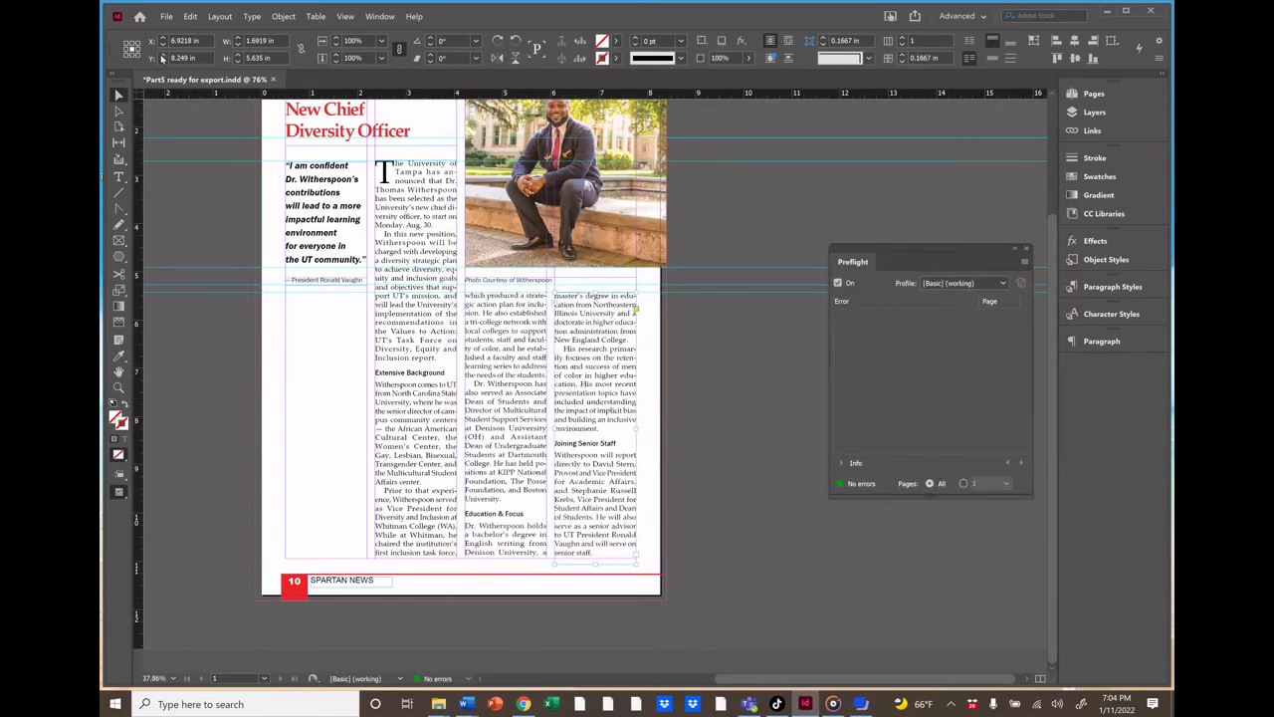
{"action": "left_click", "coordinate": [170, 17]}
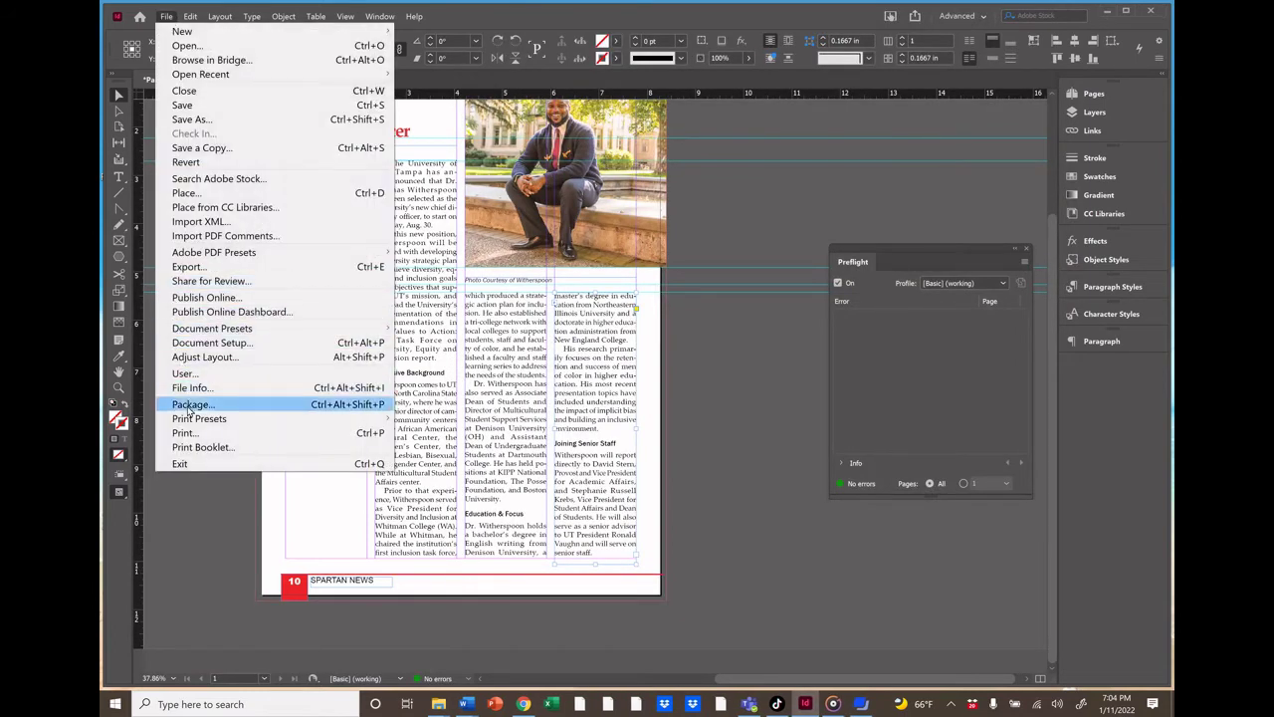
{"action": "left_click", "coordinate": [183, 433]}
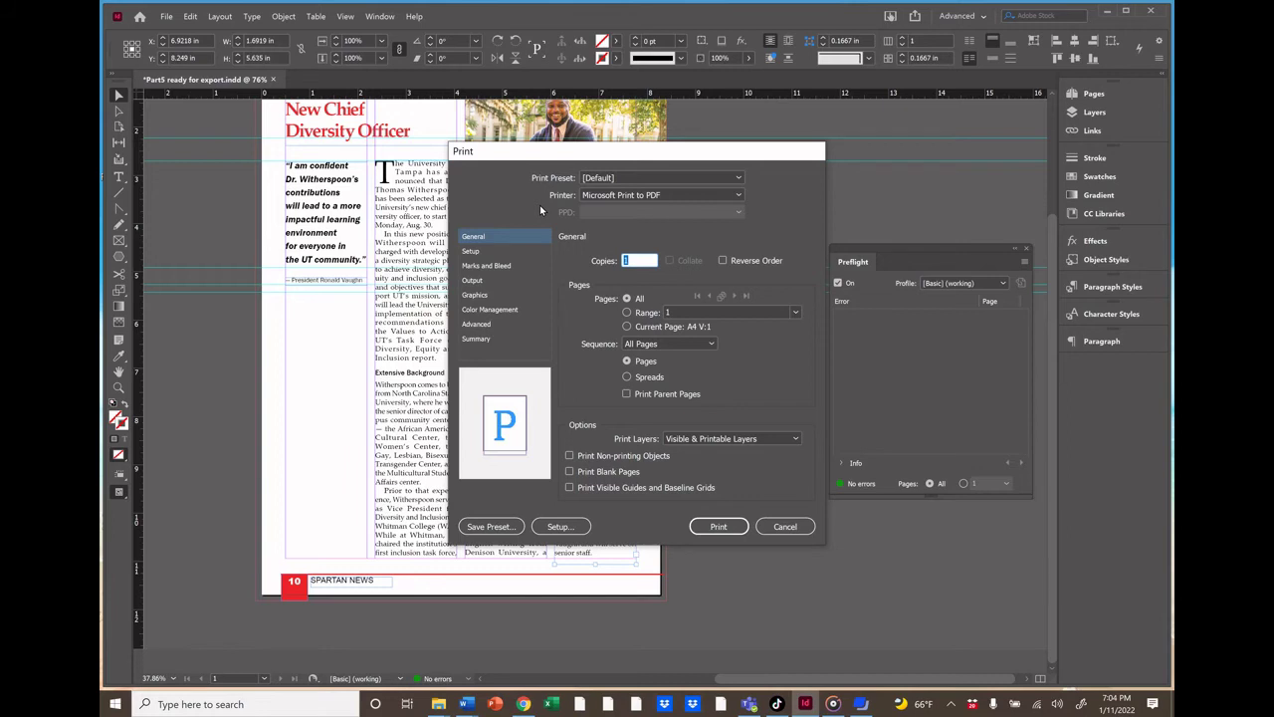
{"action": "left_click", "coordinate": [474, 251]}
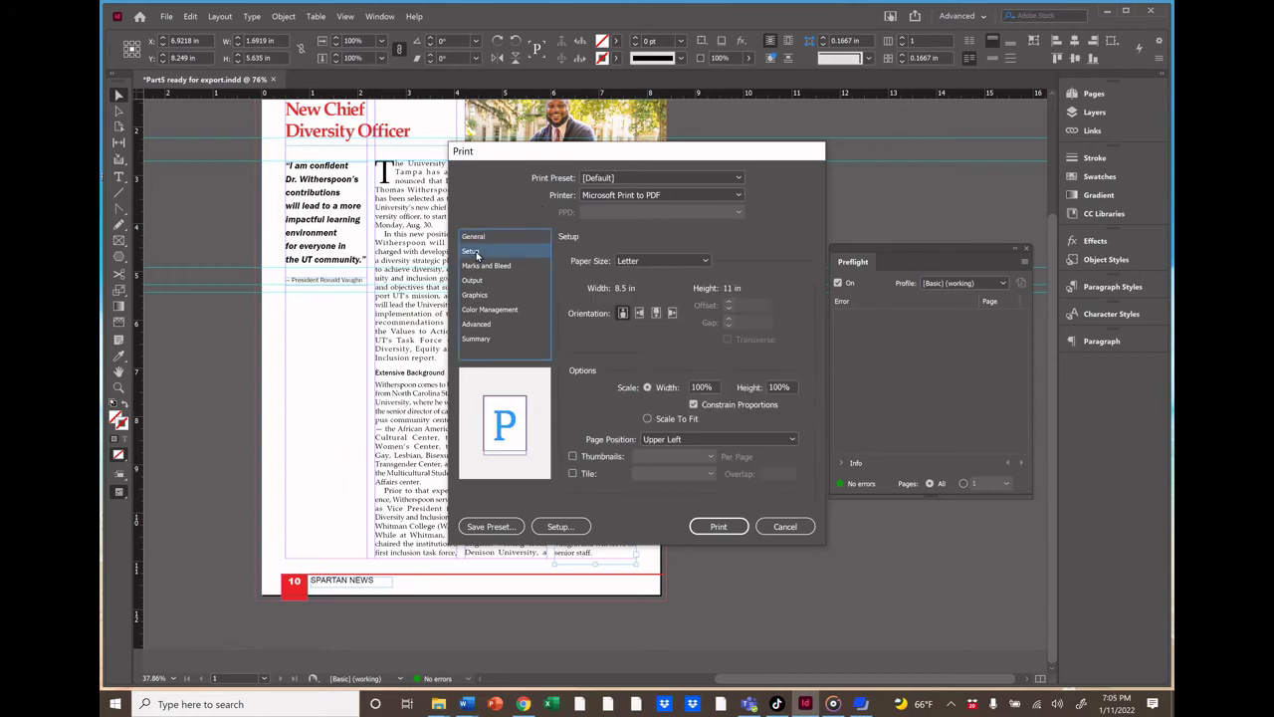
Set Letter paper with a Centered page position and Scale To Fit at 91.94%.
{"action": "left_click", "coordinate": [658, 261]}
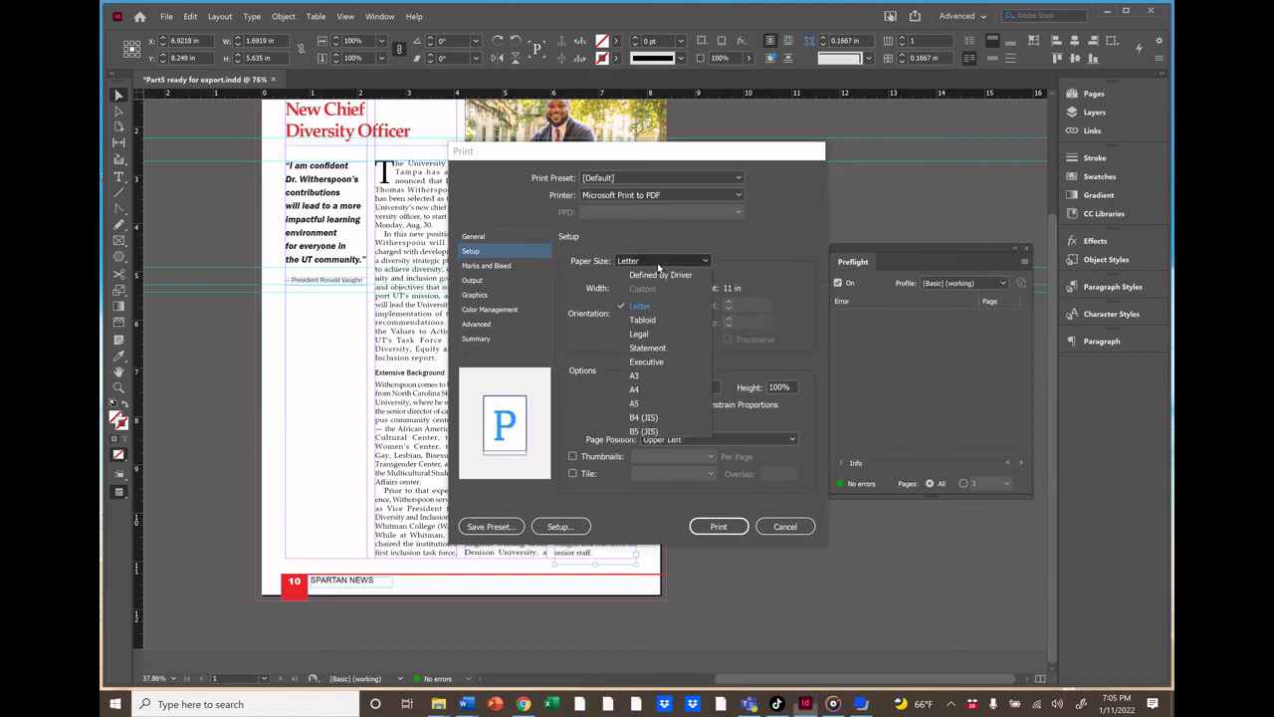
{"action": "left_click", "coordinate": [642, 376]}
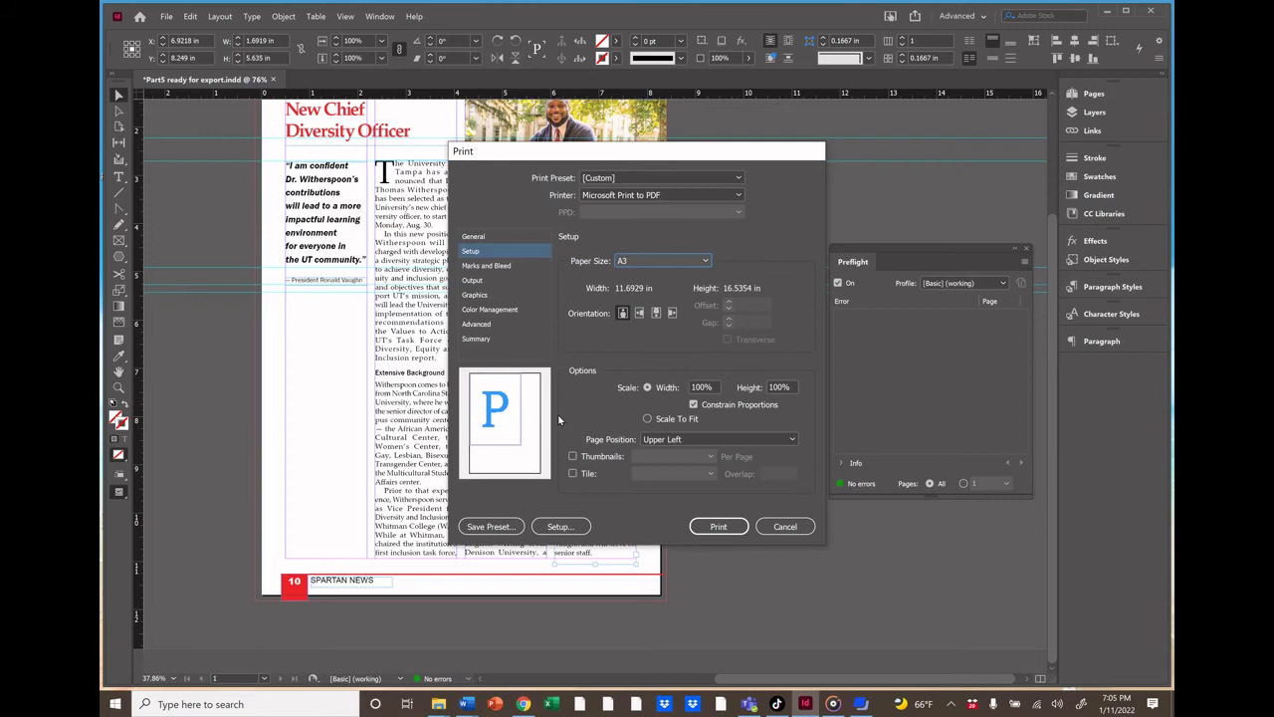
{"action": "left_click", "coordinate": [675, 440]}
{"action": "left_click", "coordinate": [669, 497]}
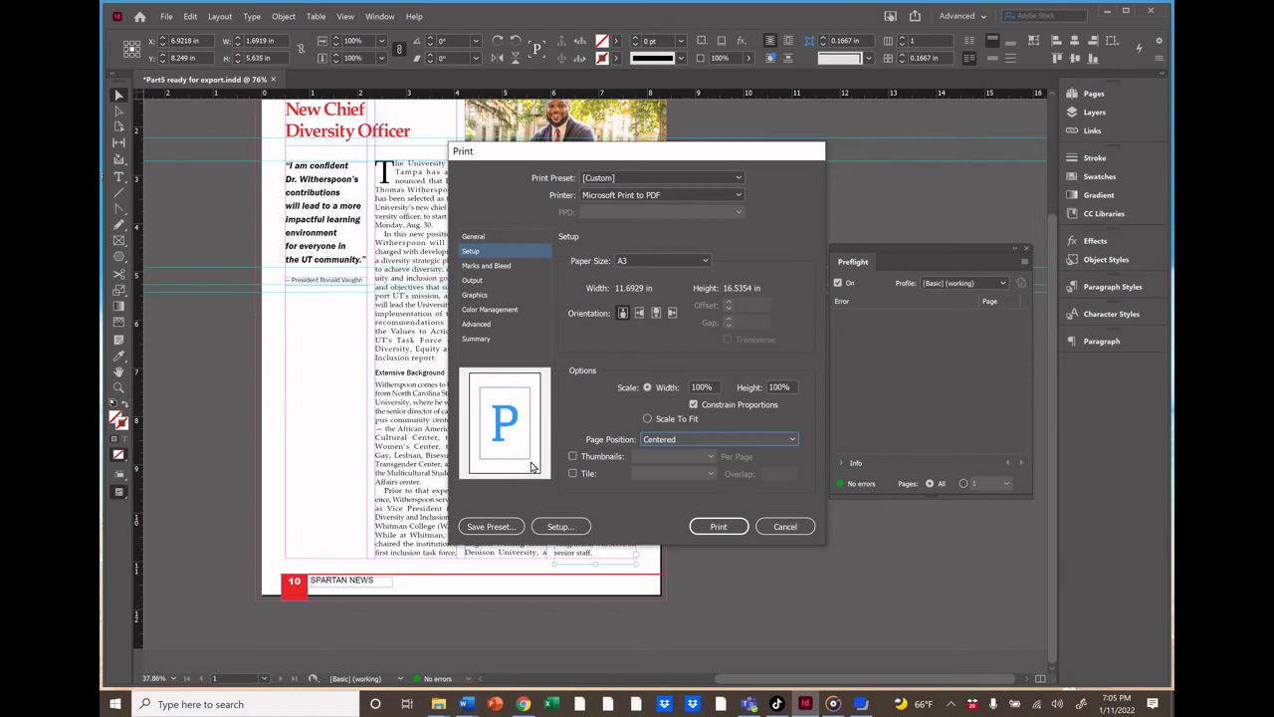
{"action": "left_click", "coordinate": [653, 260]}
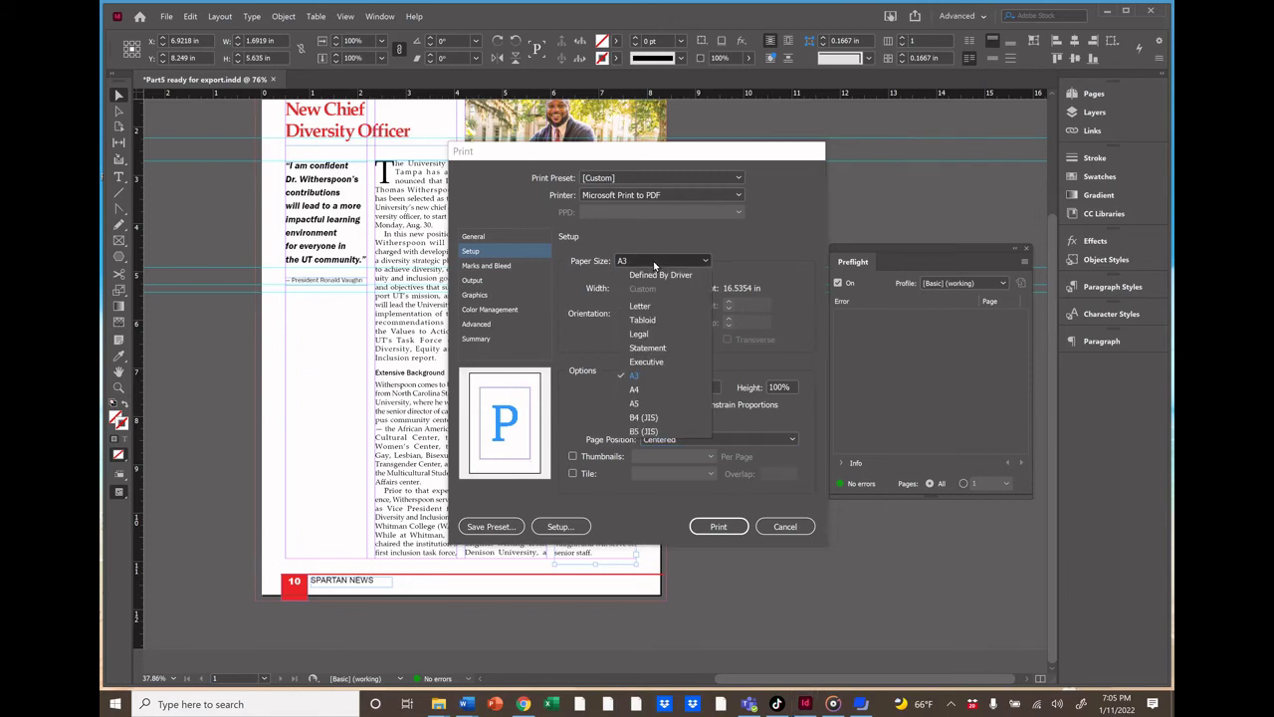
{"action": "left_click", "coordinate": [652, 307]}
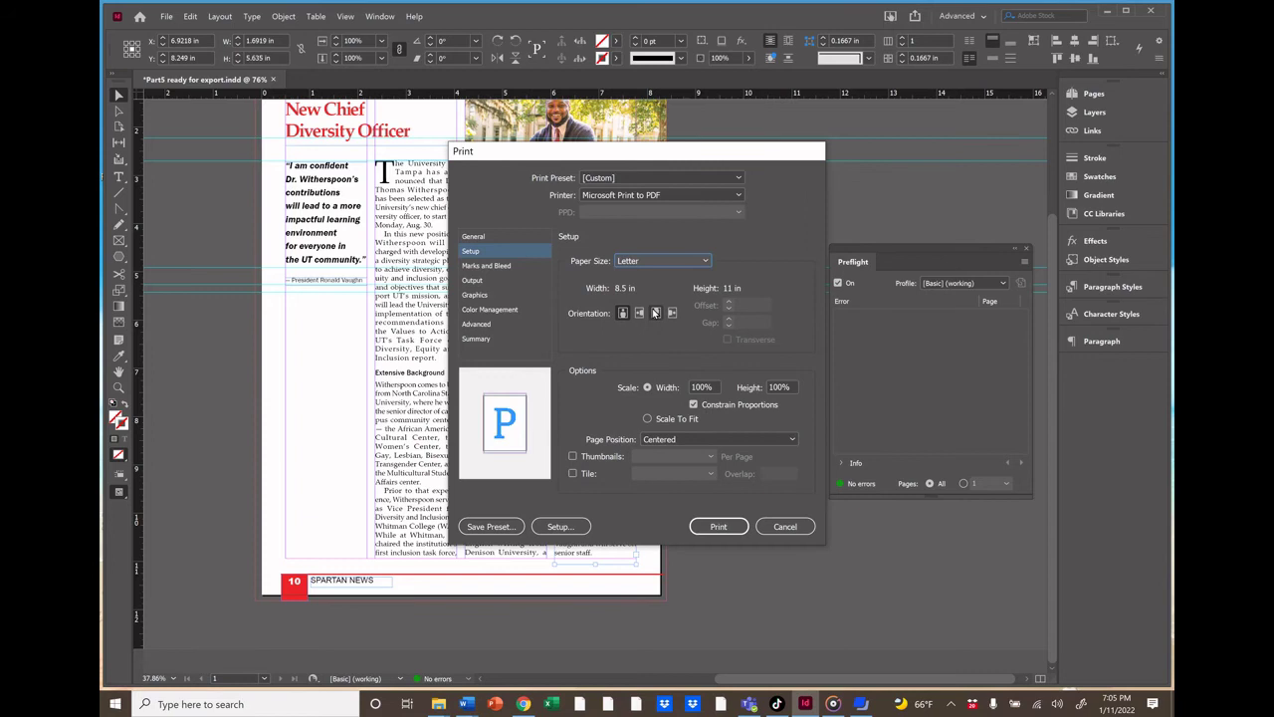
{"action": "left_click", "coordinate": [648, 419]}
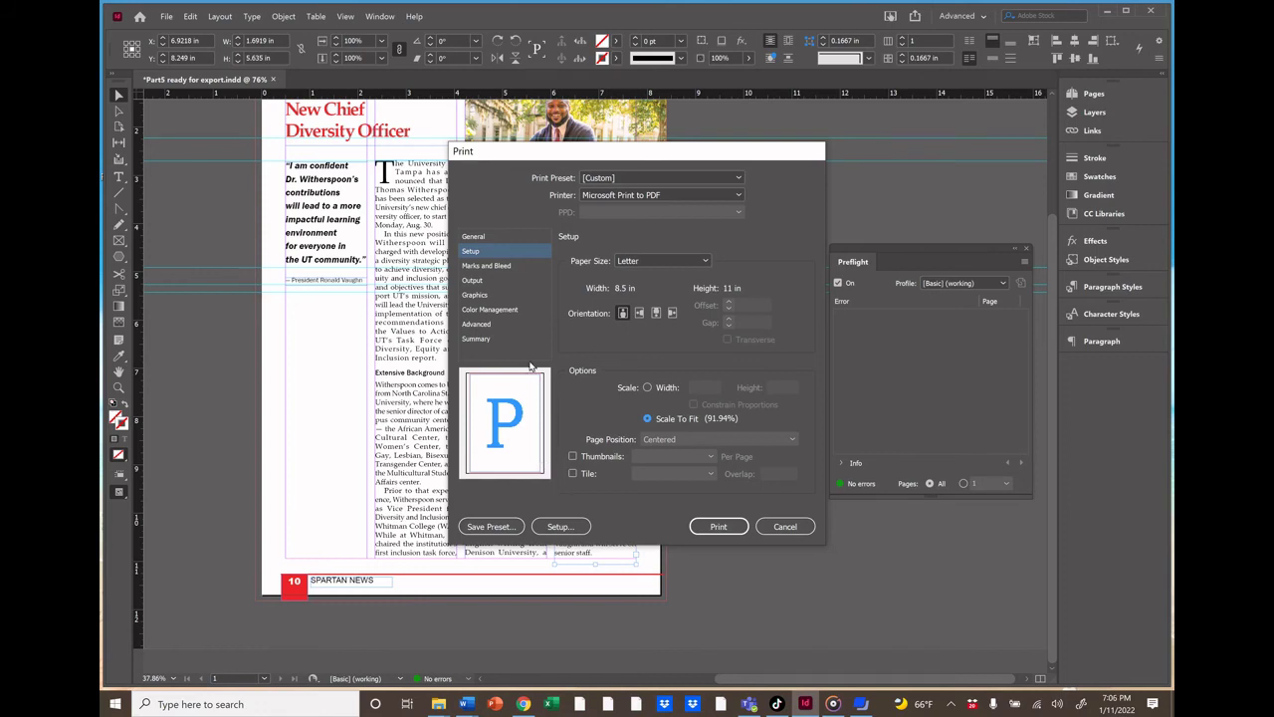
Toggle All Printer's Marks on and off under Marks and Bleed, then cancel printing.
{"action": "left_click", "coordinate": [491, 265]}
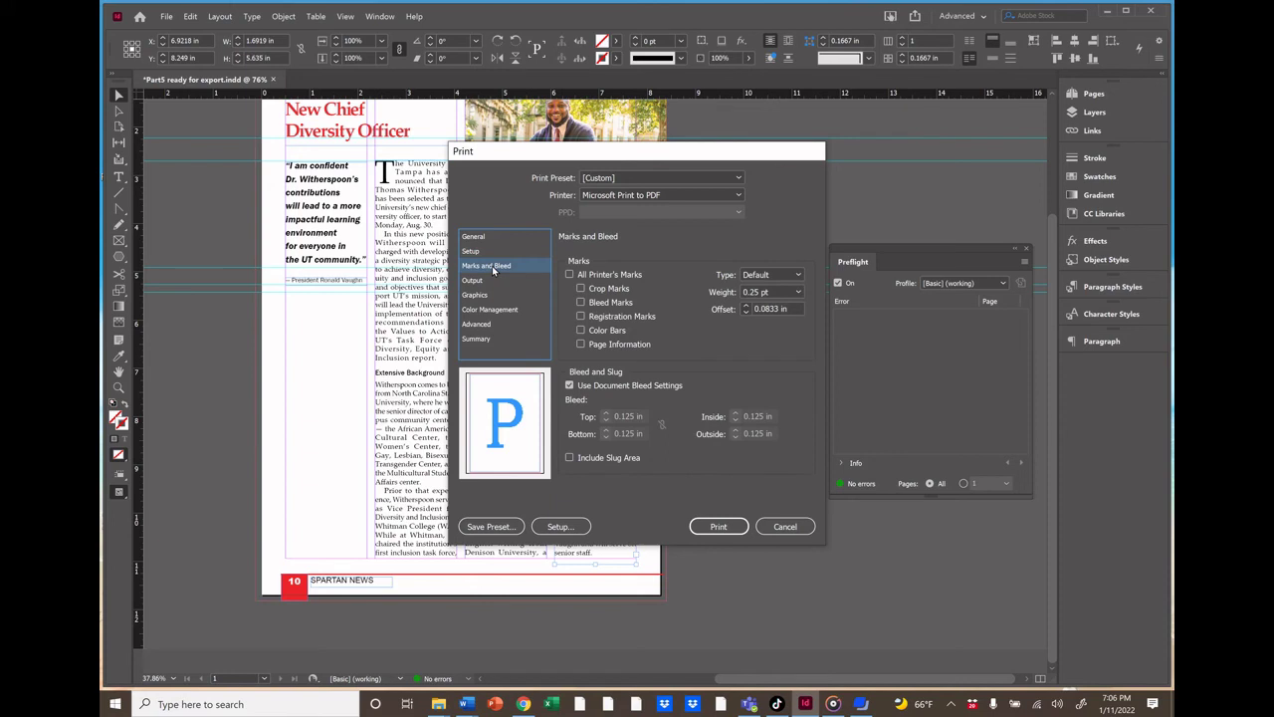
{"action": "left_click", "coordinate": [569, 274]}
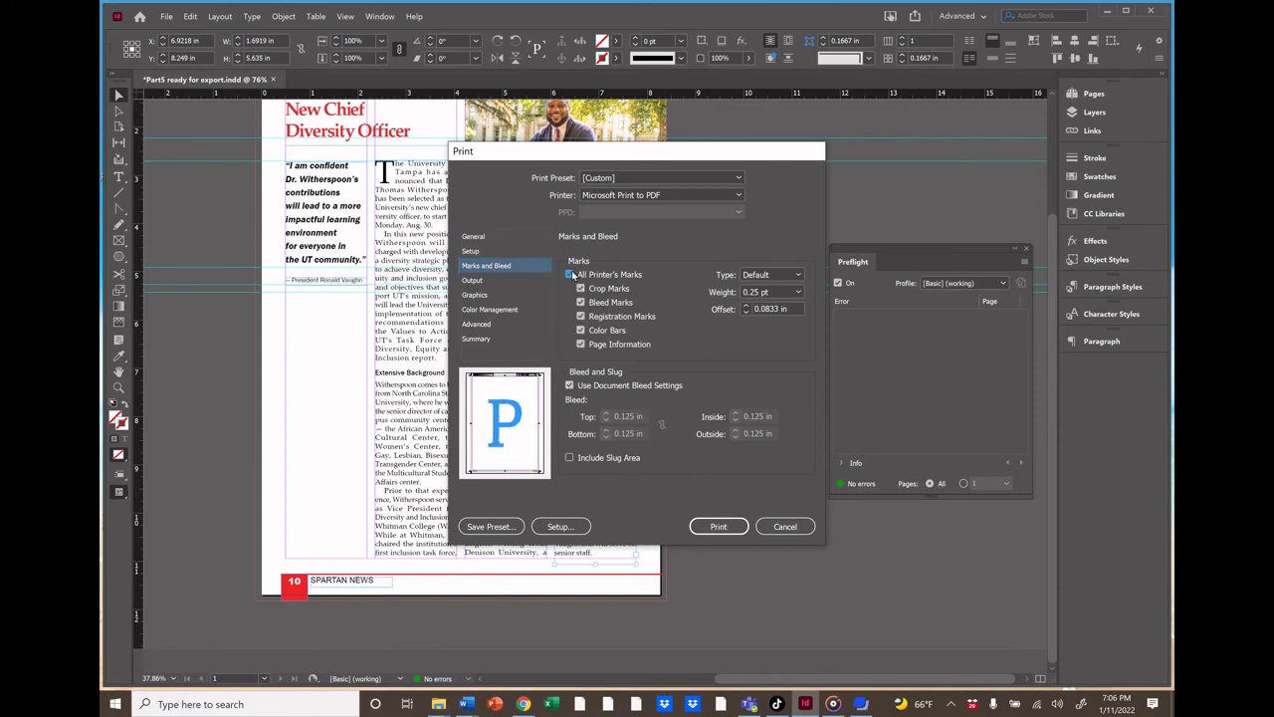
{"action": "left_click", "coordinate": [570, 275]}
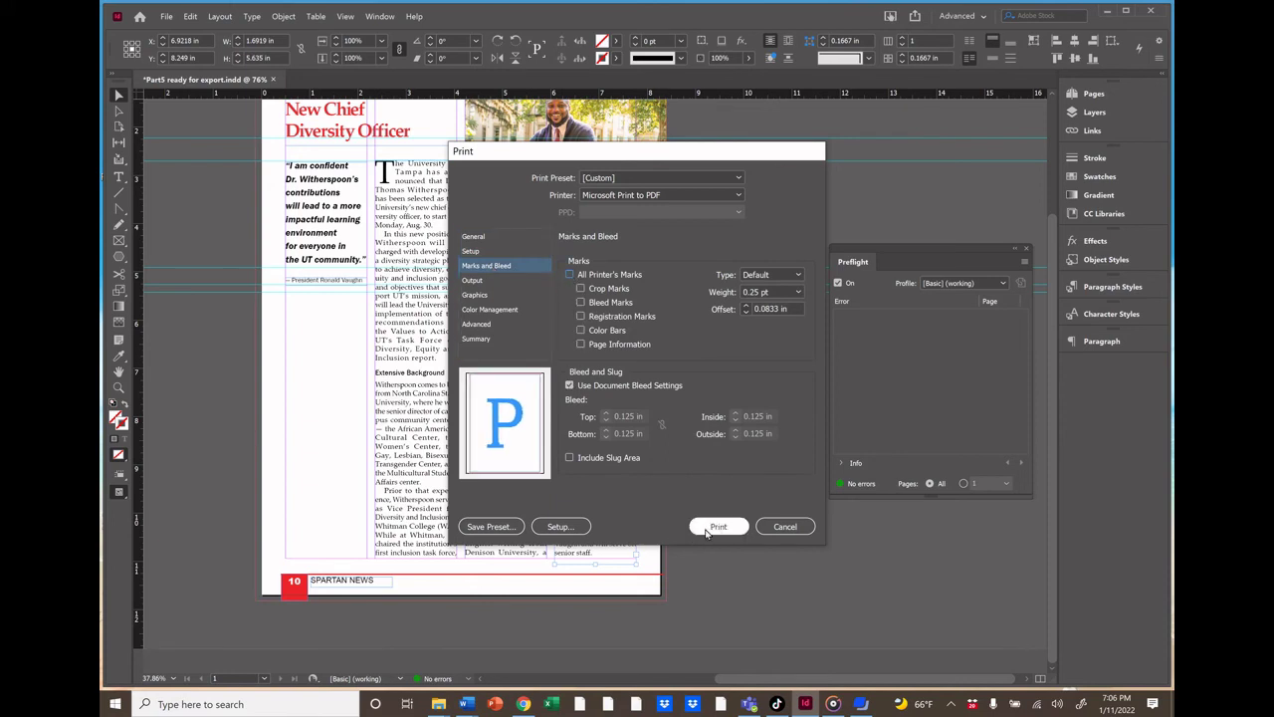
{"action": "left_click", "coordinate": [774, 528]}
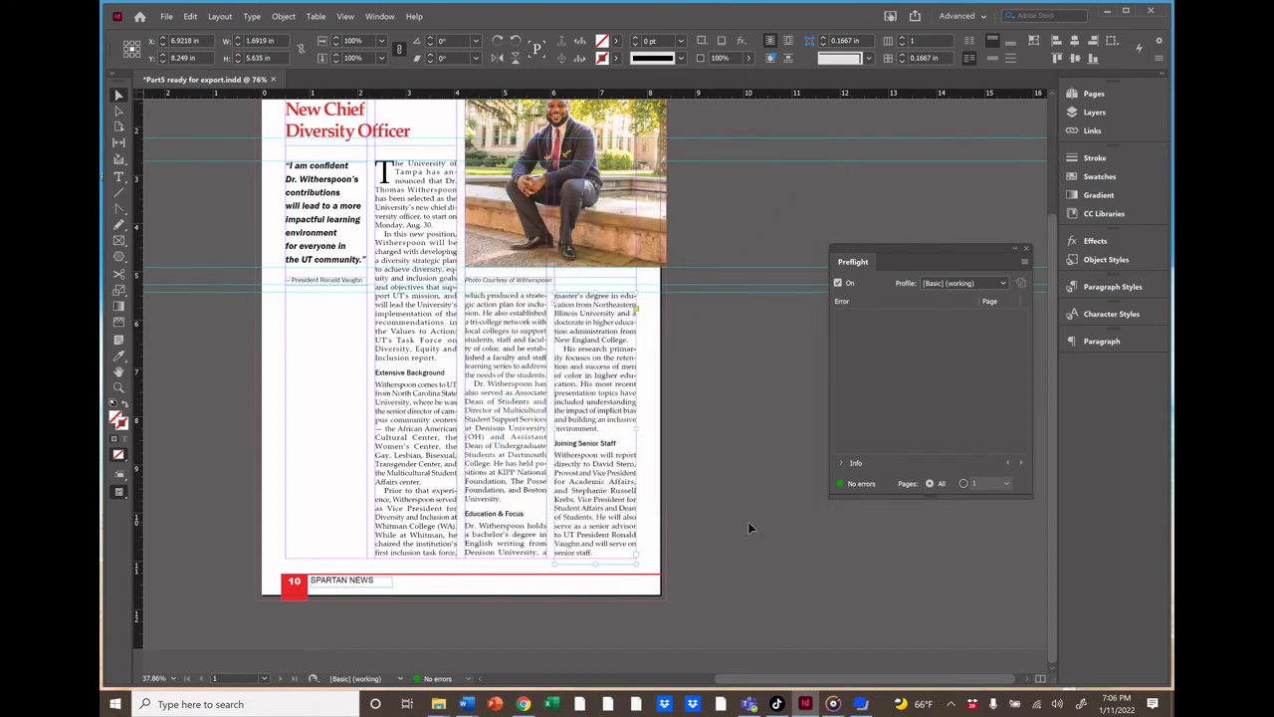